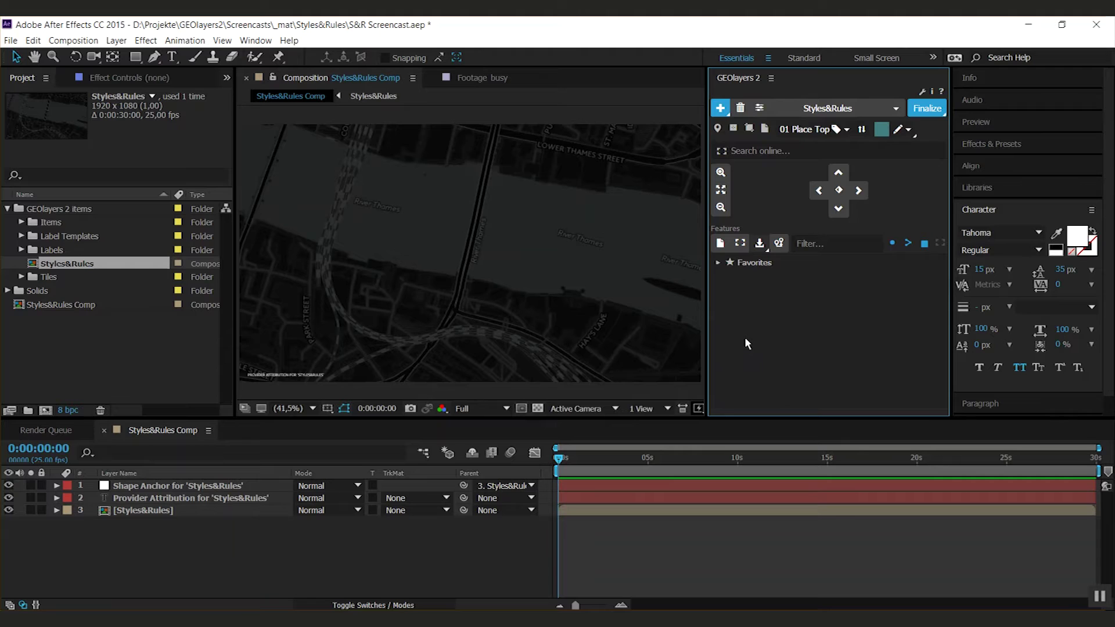
Download the Borough map features with places included alongside buildings, water, roads and landuse, and expand the Borough group
left_click(758, 244)
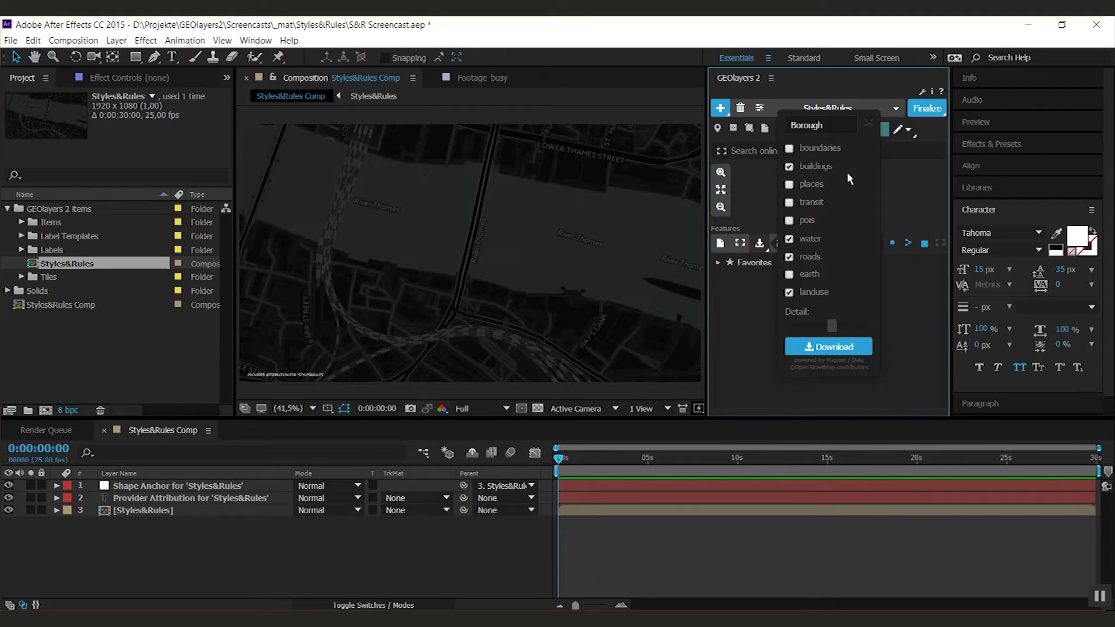
left_click(812, 185)
left_click(826, 352)
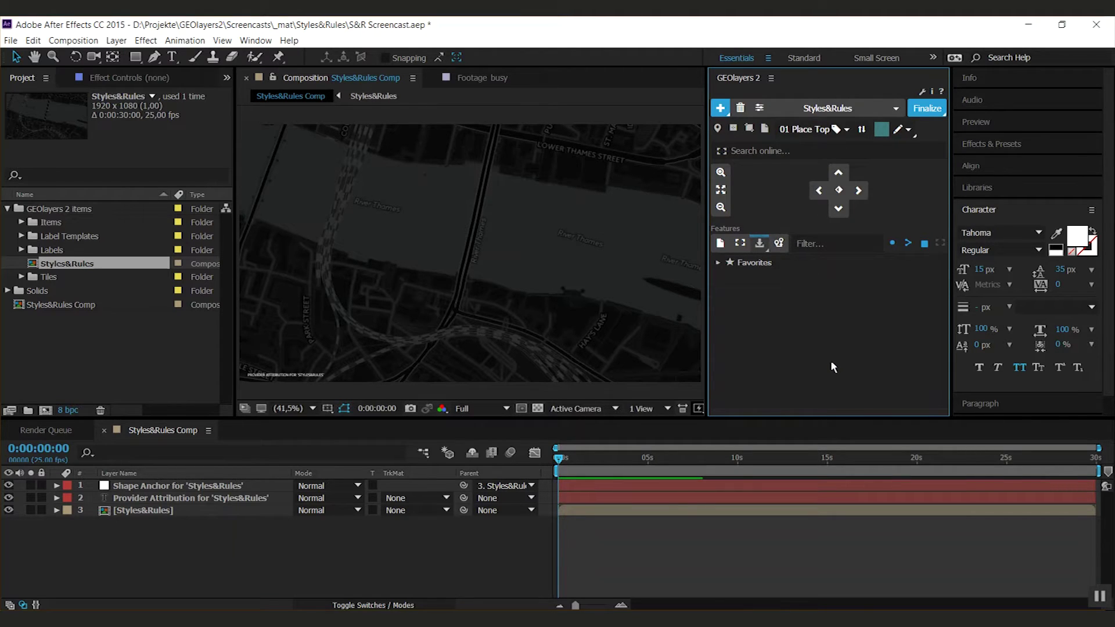
left_click(719, 279)
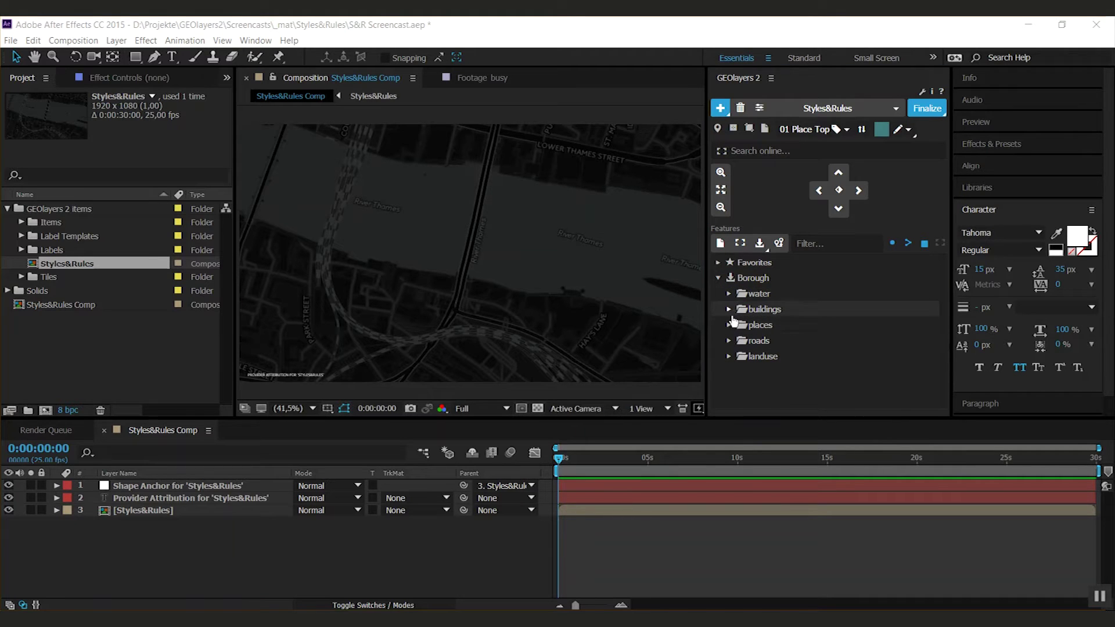
Draw the Borough water features as a shape layer using the Water style
left_click(755, 295)
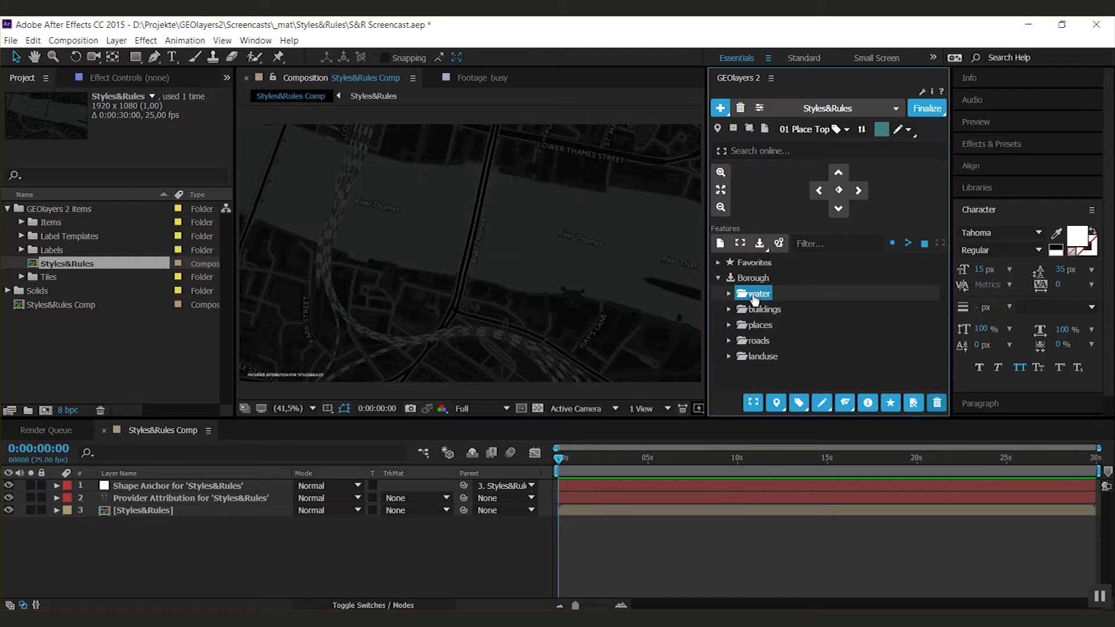
left_click(901, 129)
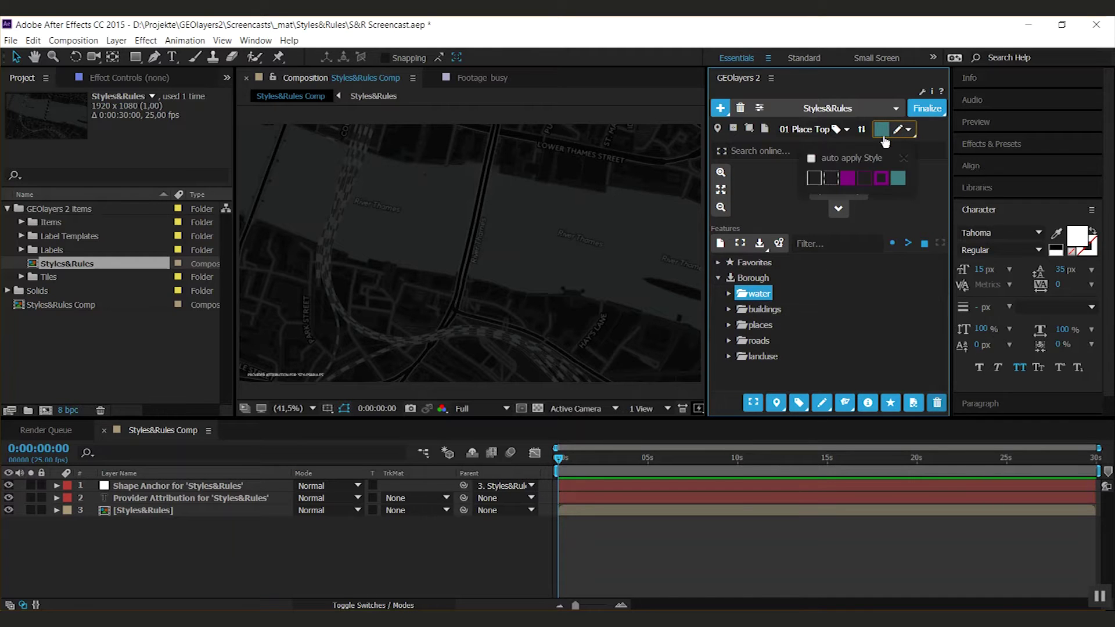
left_click(899, 180)
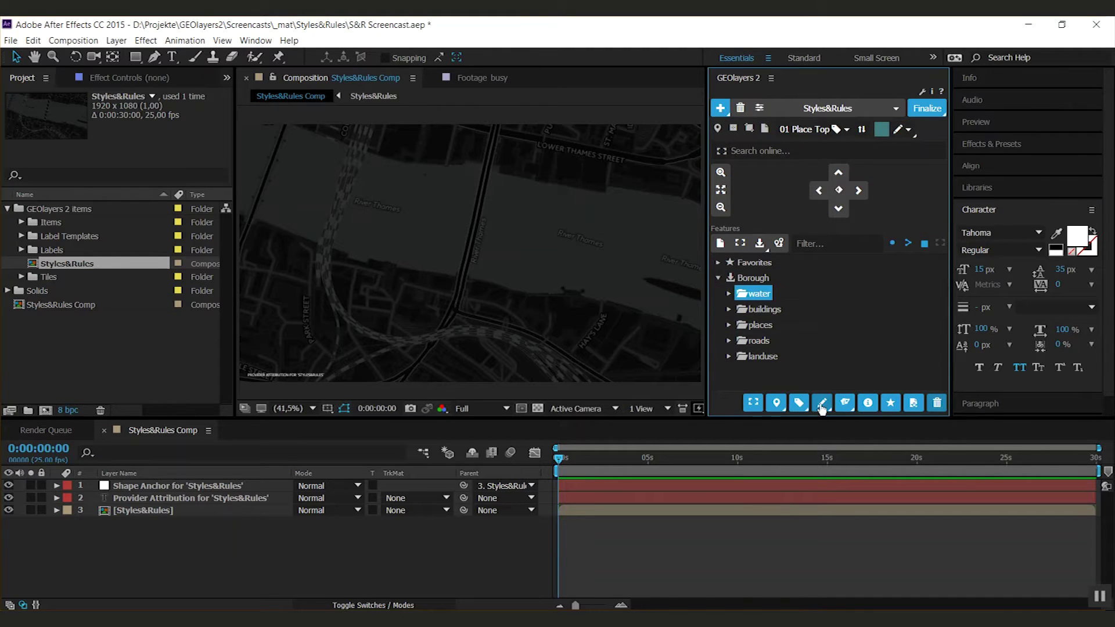
left_click(822, 403)
Draw the water features again with the purple style and delete the new shape layer
left_click(899, 131)
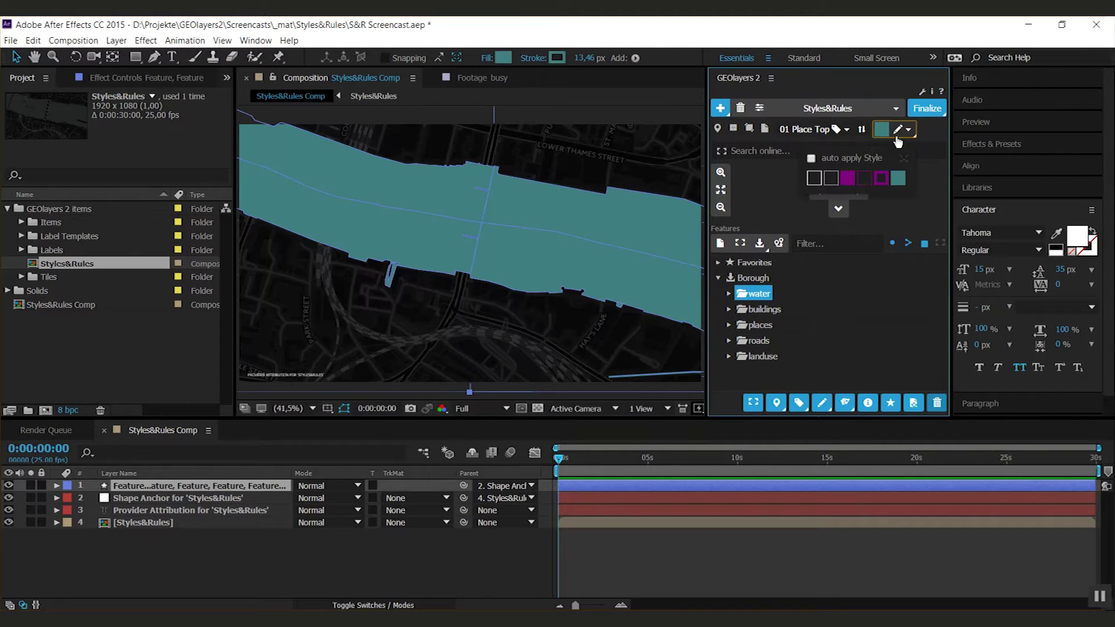
left_click(847, 178)
left_click(821, 403)
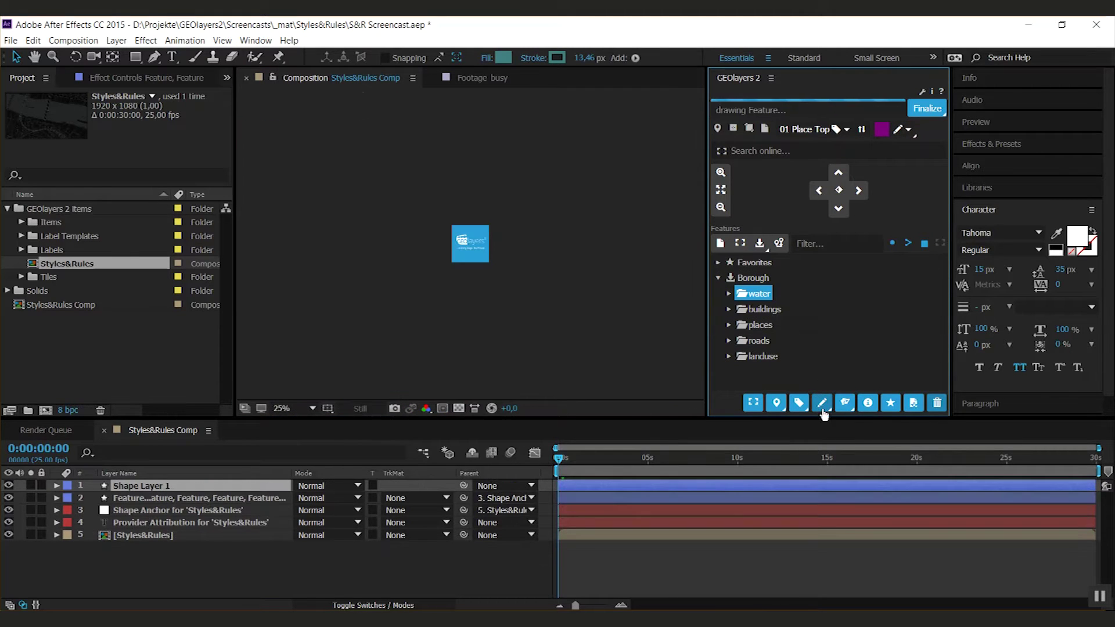
left_click(248, 490)
key("Delete")
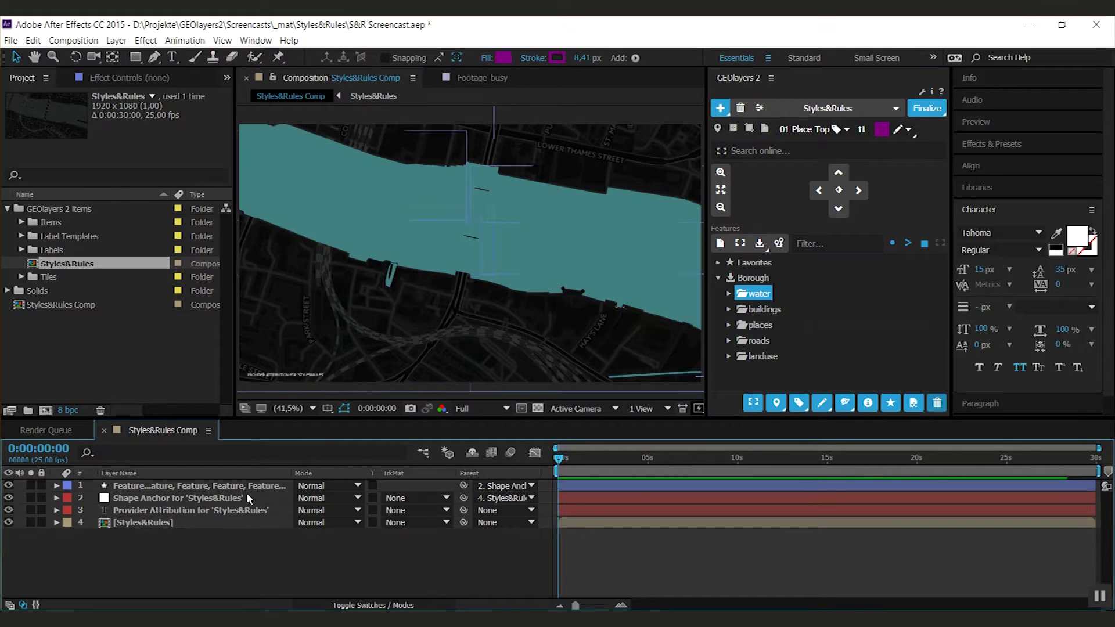
Draw the water features with a purple outline style chosen only for this drawing, and delete the resulting shape layer
mouse_move(823, 405)
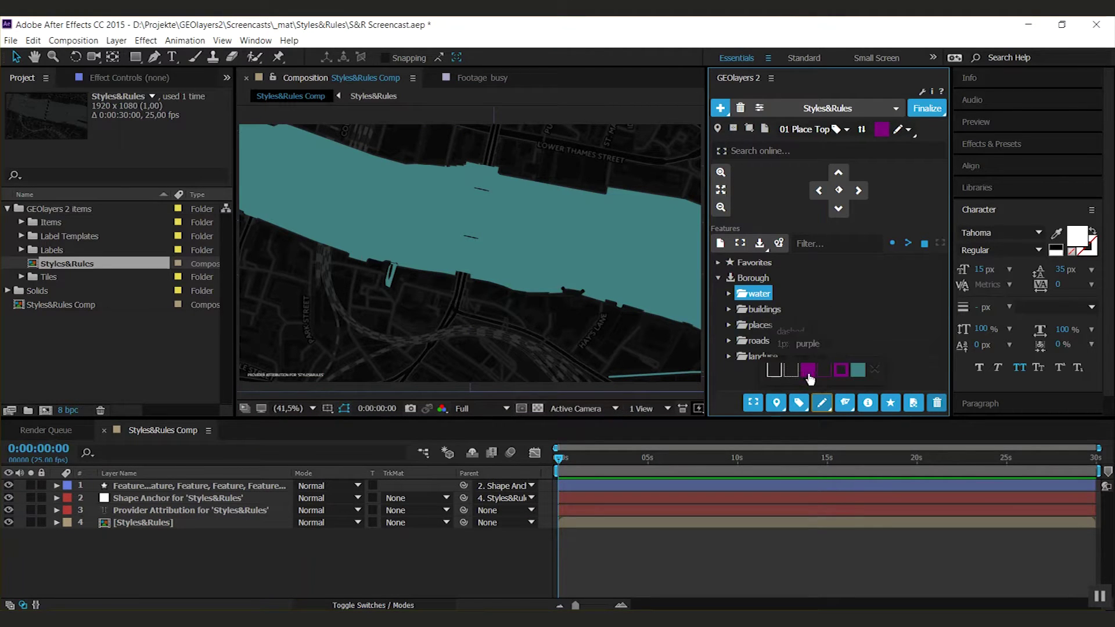
left_click(838, 371)
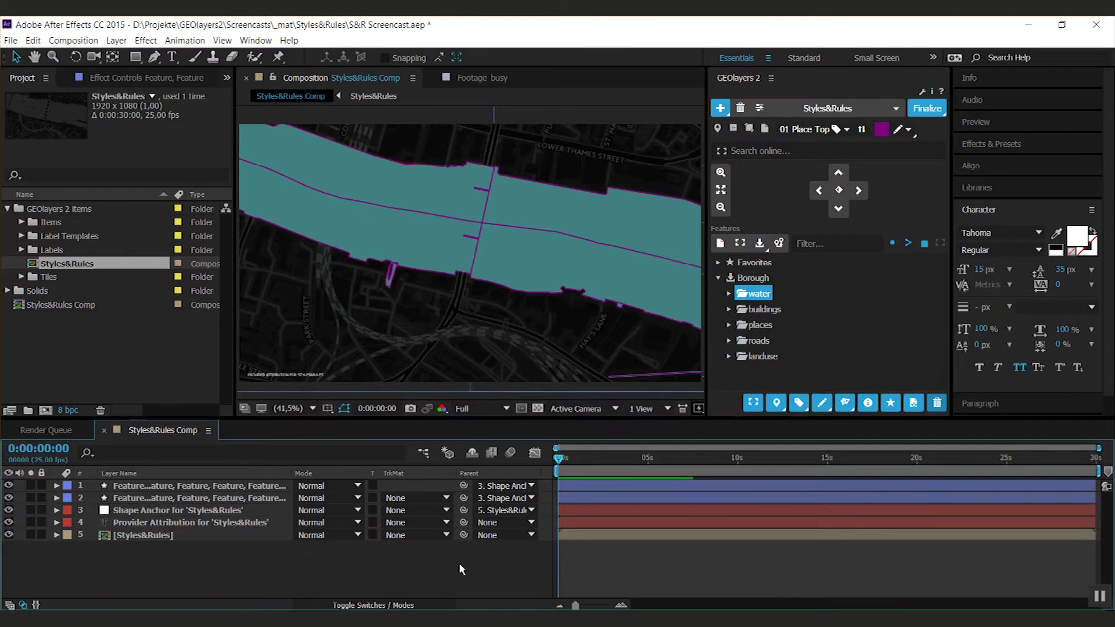
left_click(262, 487)
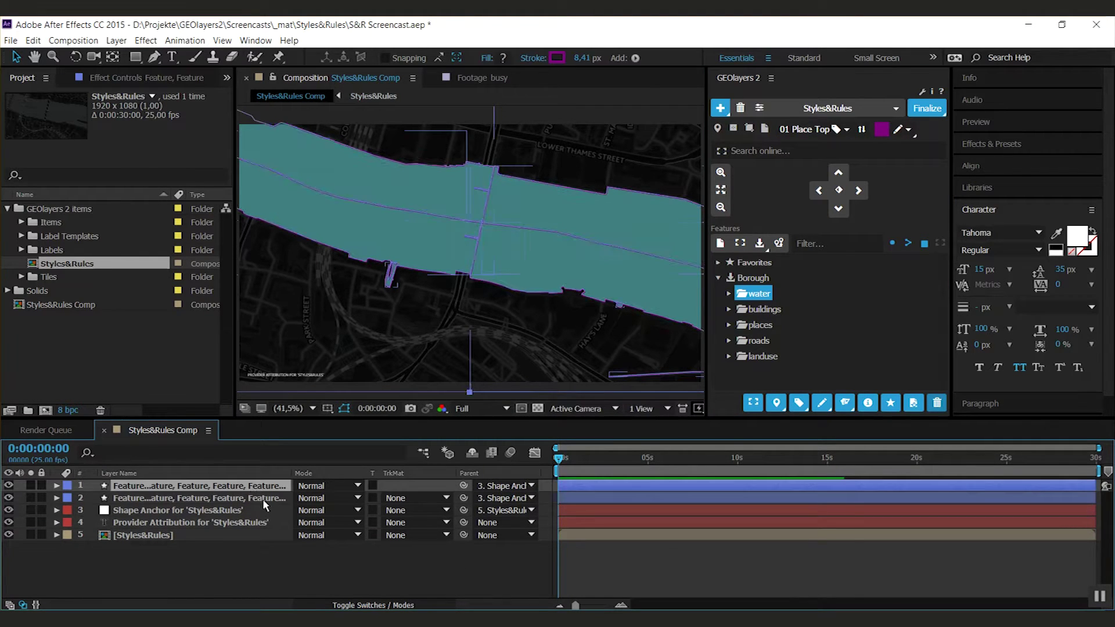
key("Delete")
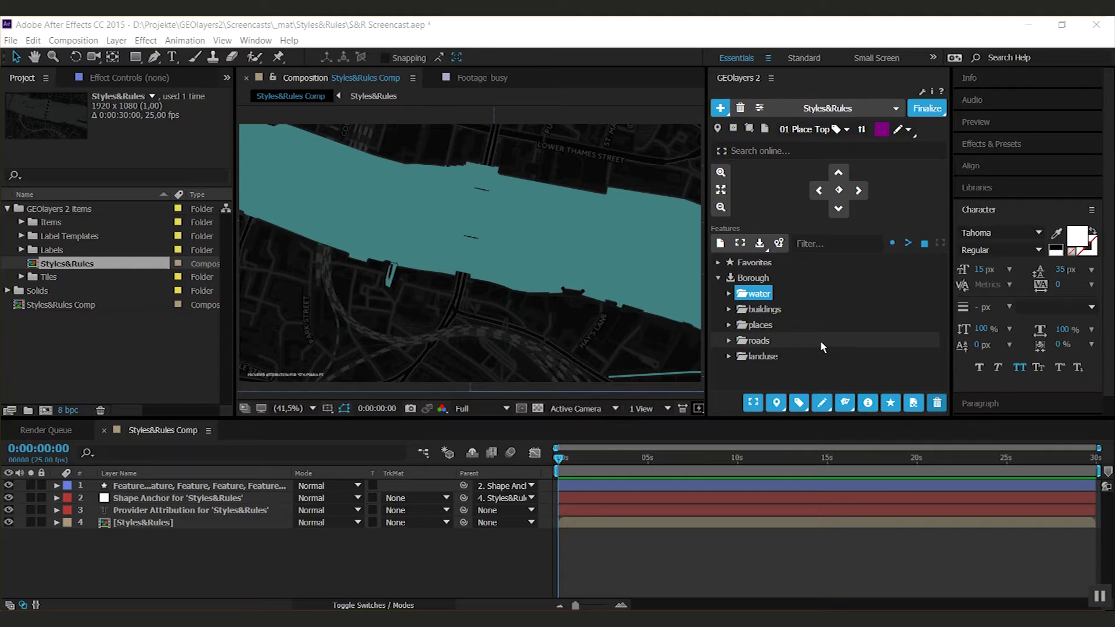
Reorder the feature styles with purple first and white border 2px just above Water, and load white border 2px for editing
left_click(897, 132)
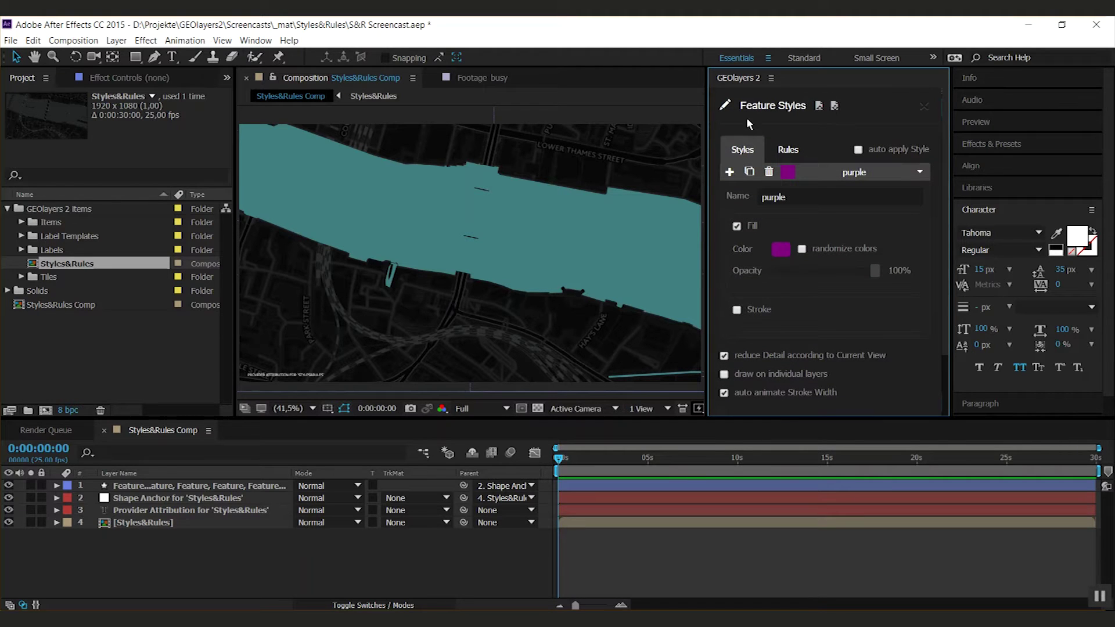
left_click(943, 145)
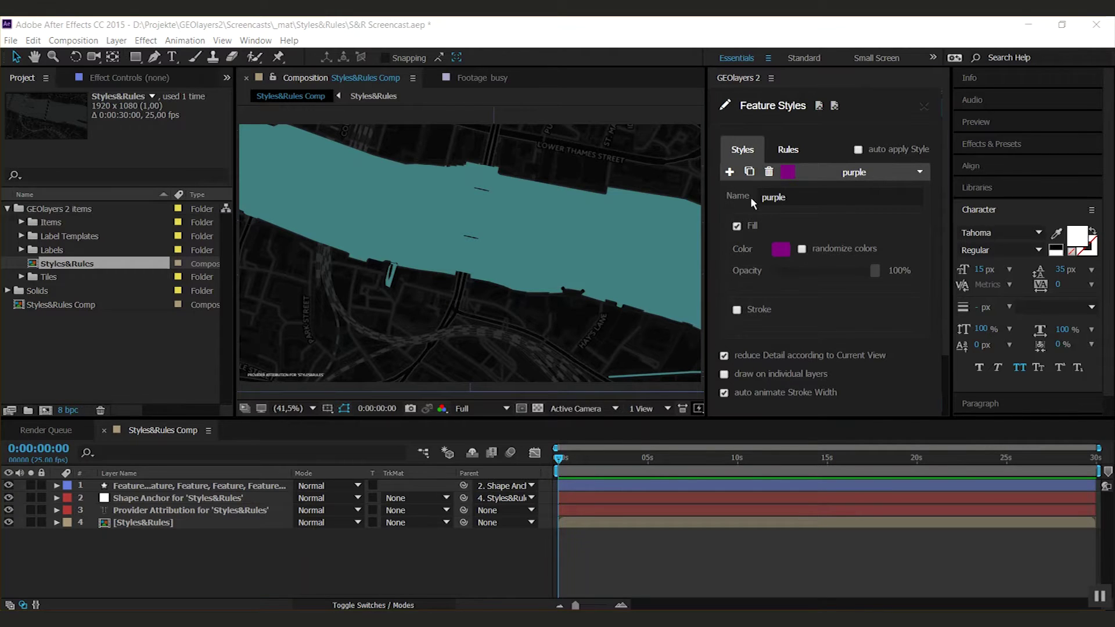
left_click(825, 175)
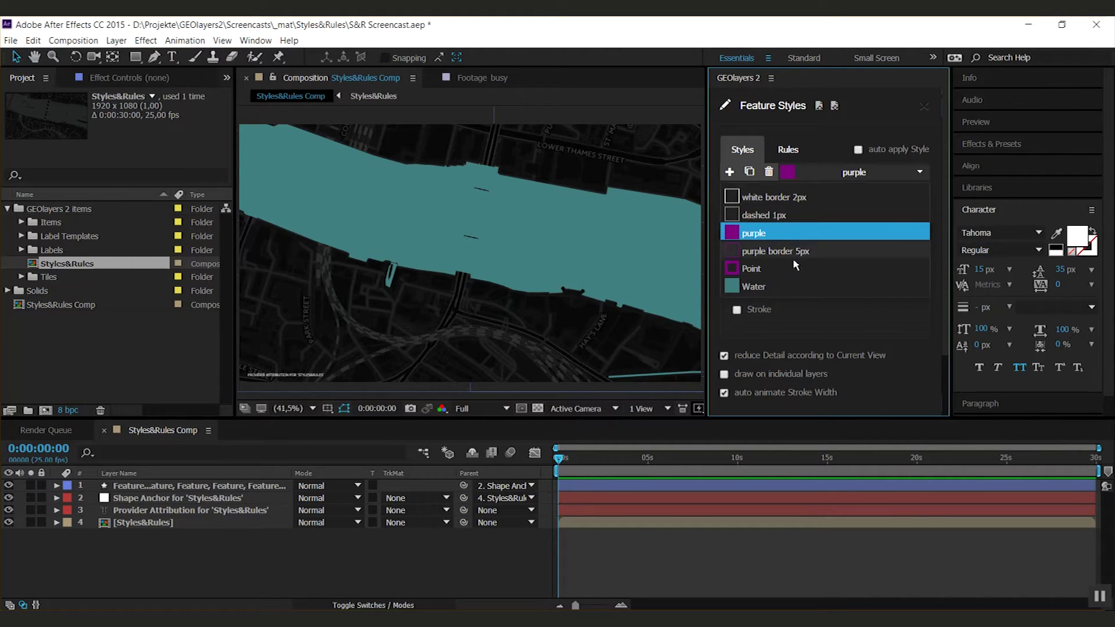
left_click_drag(758, 235, 759, 298)
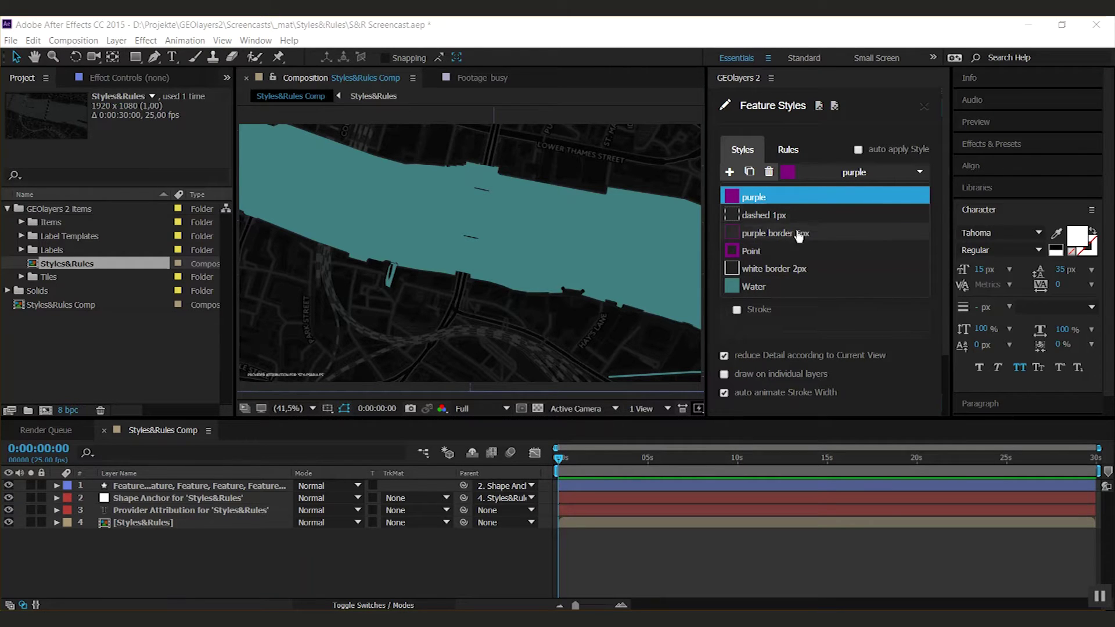
left_click(774, 274)
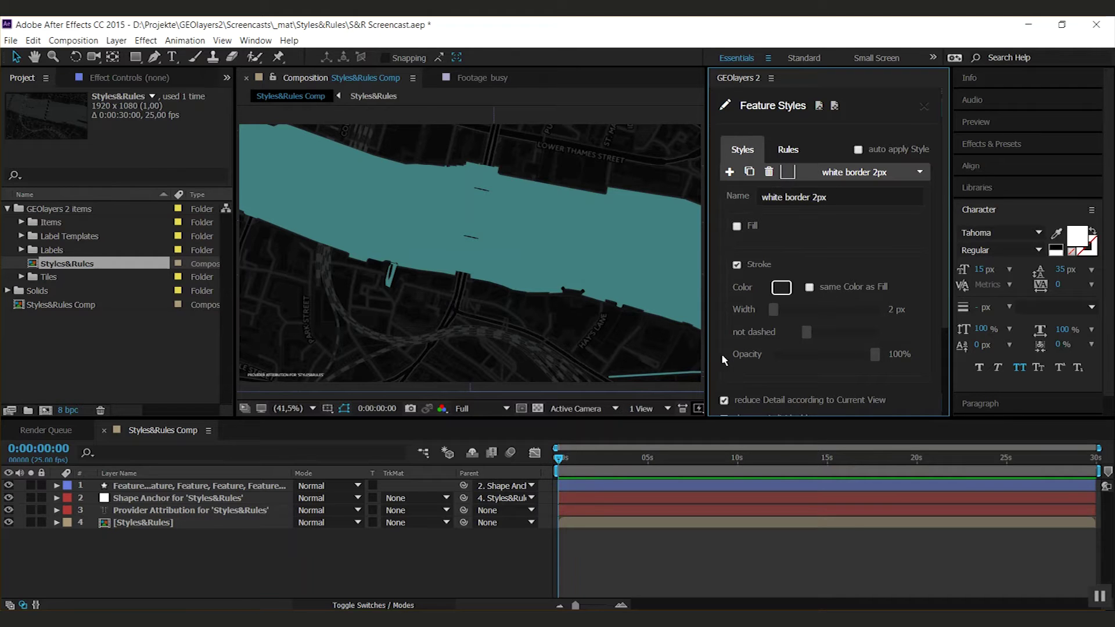
Try out the fill colour, randomize colors and opacity options on the white border 2px style, and disable its fill again
left_click(737, 226)
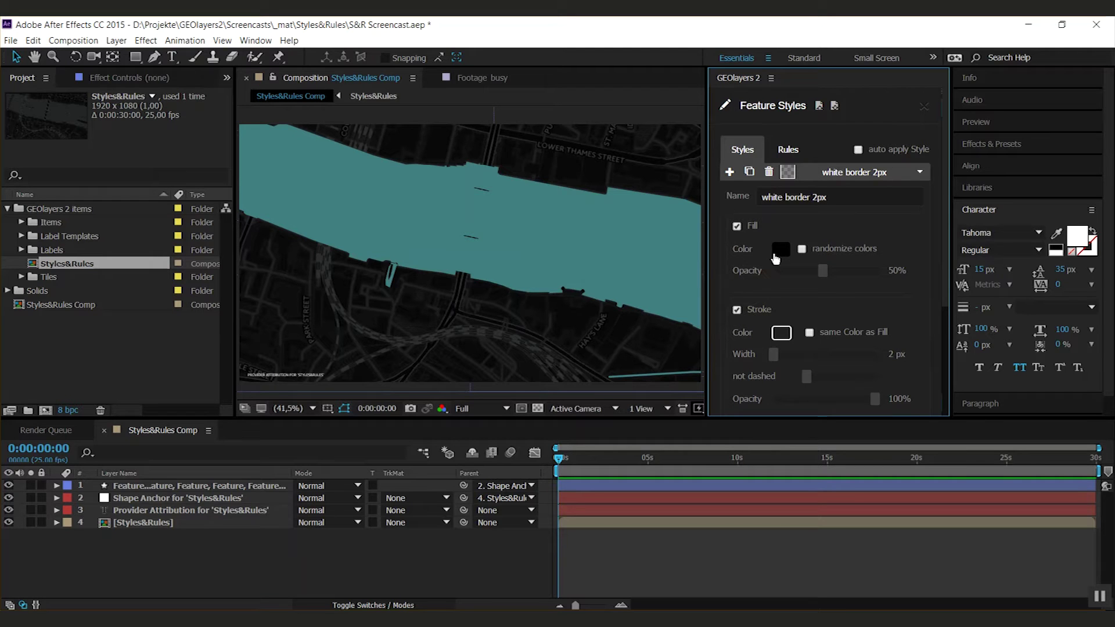
left_click(782, 249)
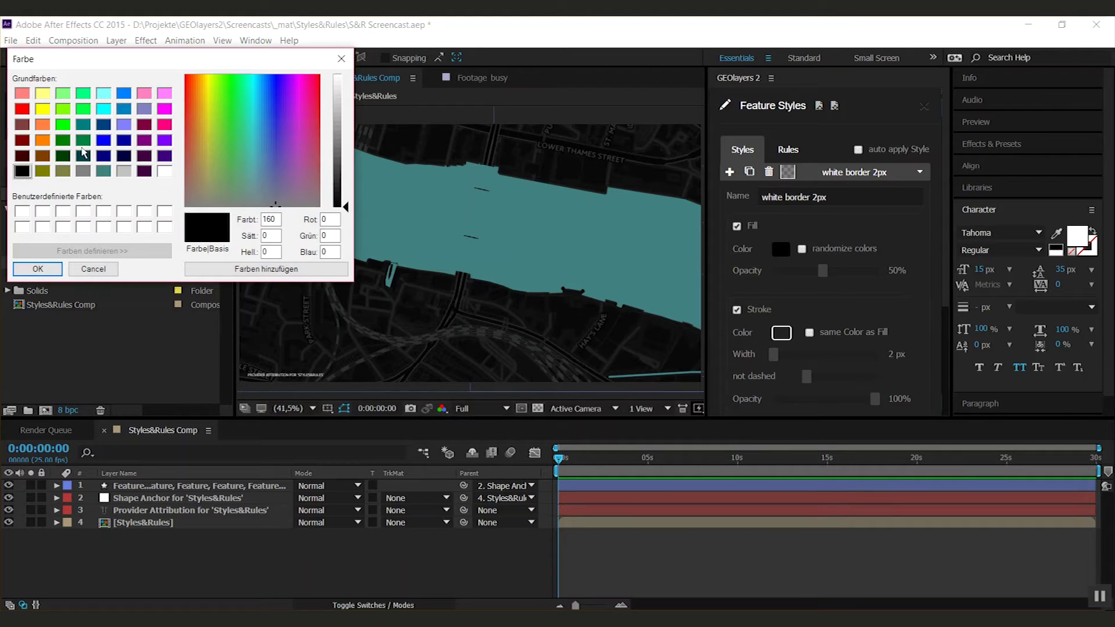
left_click(93, 269)
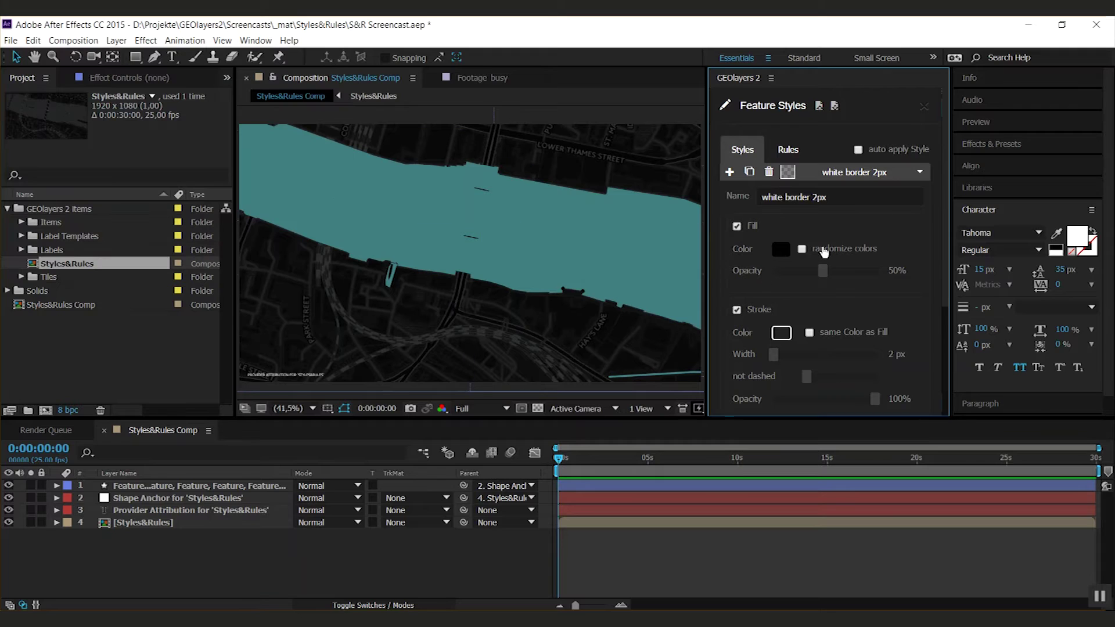
left_click(827, 253)
left_click(822, 256)
left_click_drag(823, 271, 824, 271)
left_click(753, 232)
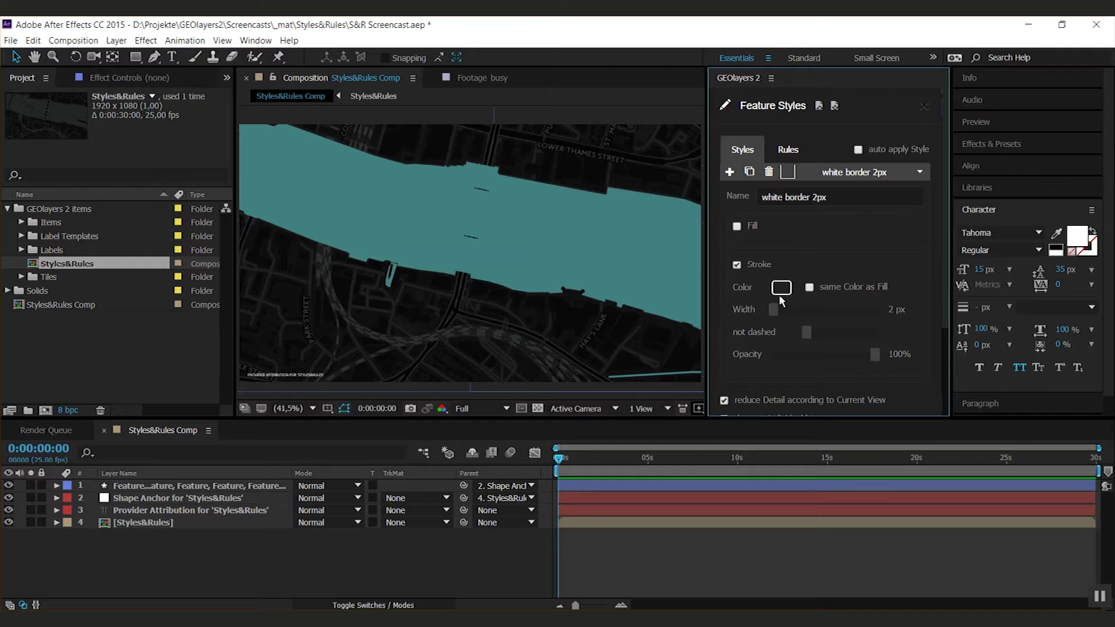
Set the stroke width of the white border 2px style to 4 px, trying out the fill-matched colour, dash and opacity options
left_click(839, 289)
left_click(820, 290)
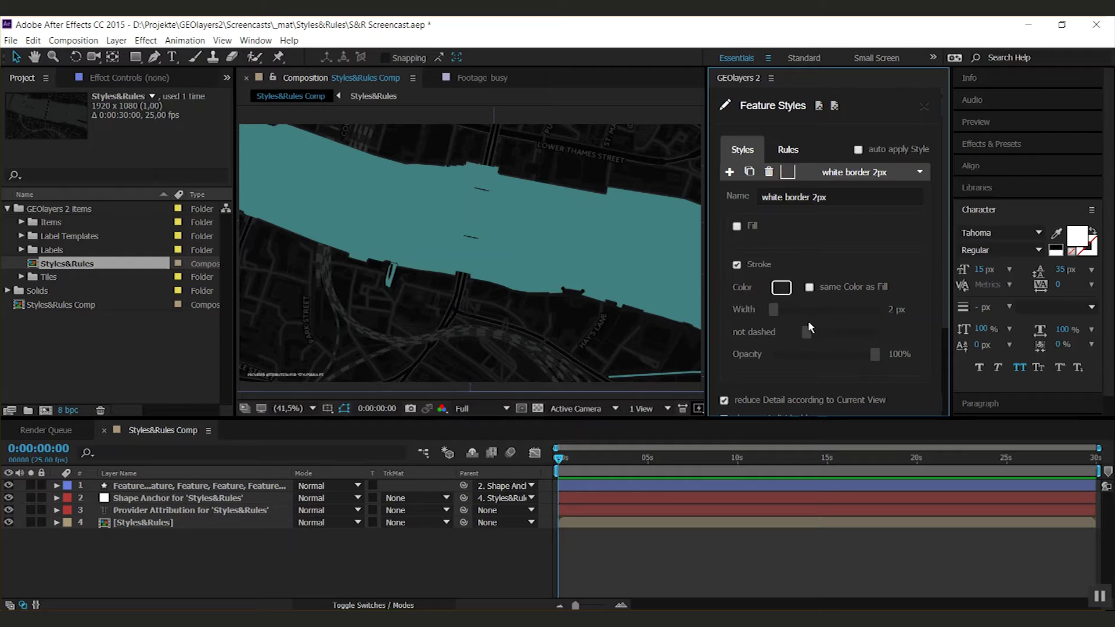
left_click(898, 311)
type("4")
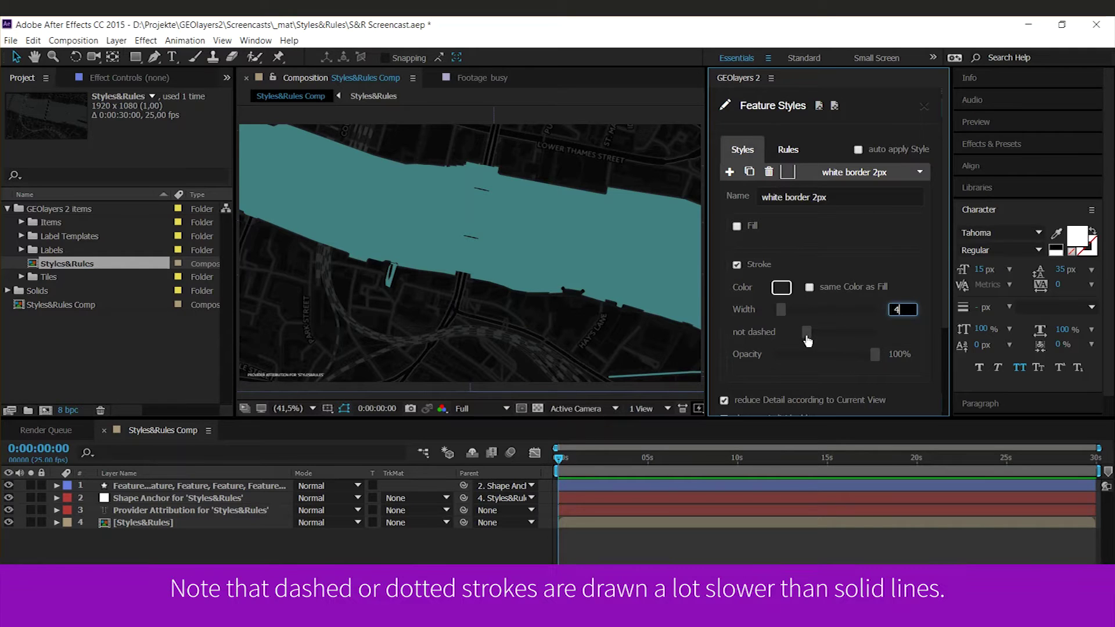
mouse_move(807, 338)
left_mouse_down()
mouse_move(901, 338)
mouse_move(793, 339)
left_mouse_up()
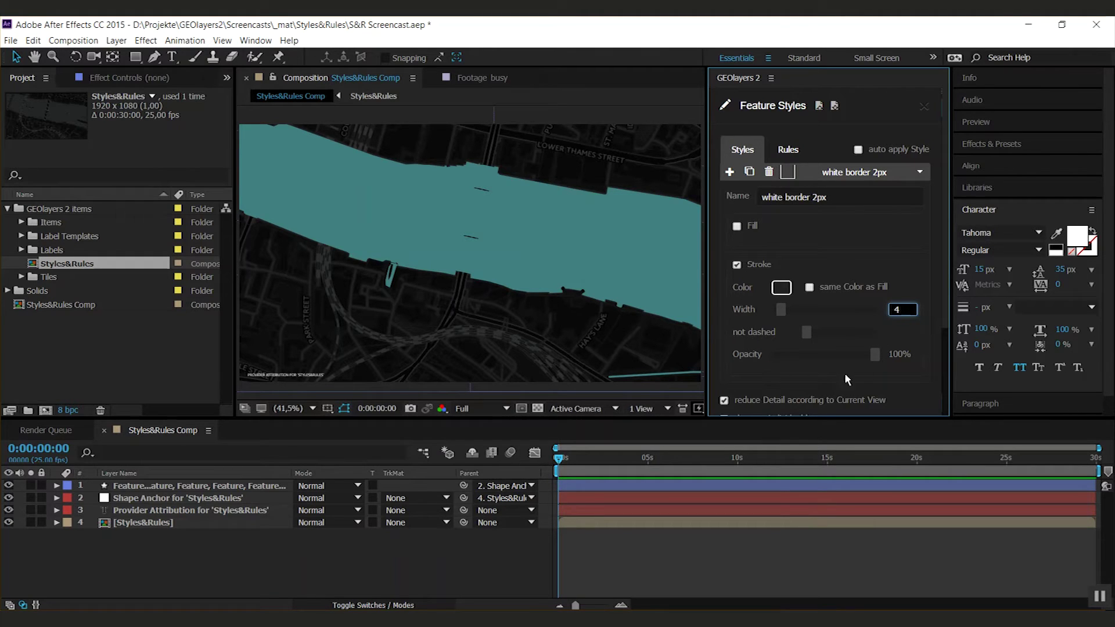
left_click_drag(874, 355, 900, 359)
Disable auto animate Stroke Width for the white border 2px style and close the feature style settings
scroll(912, 364, "down", 3)
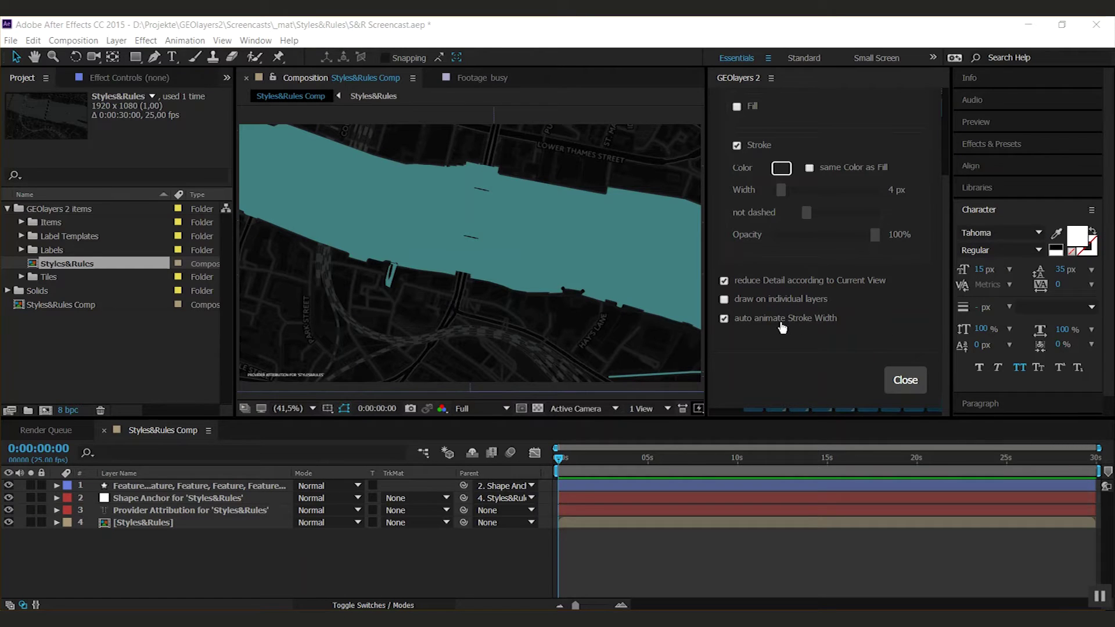
left_click(777, 323)
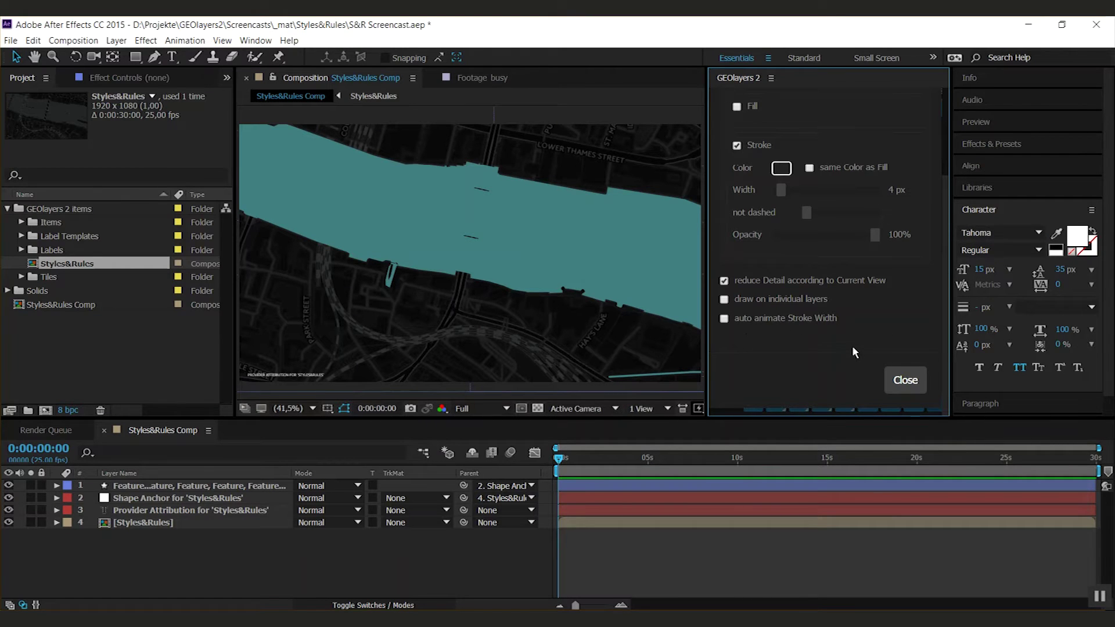
left_click(906, 380)
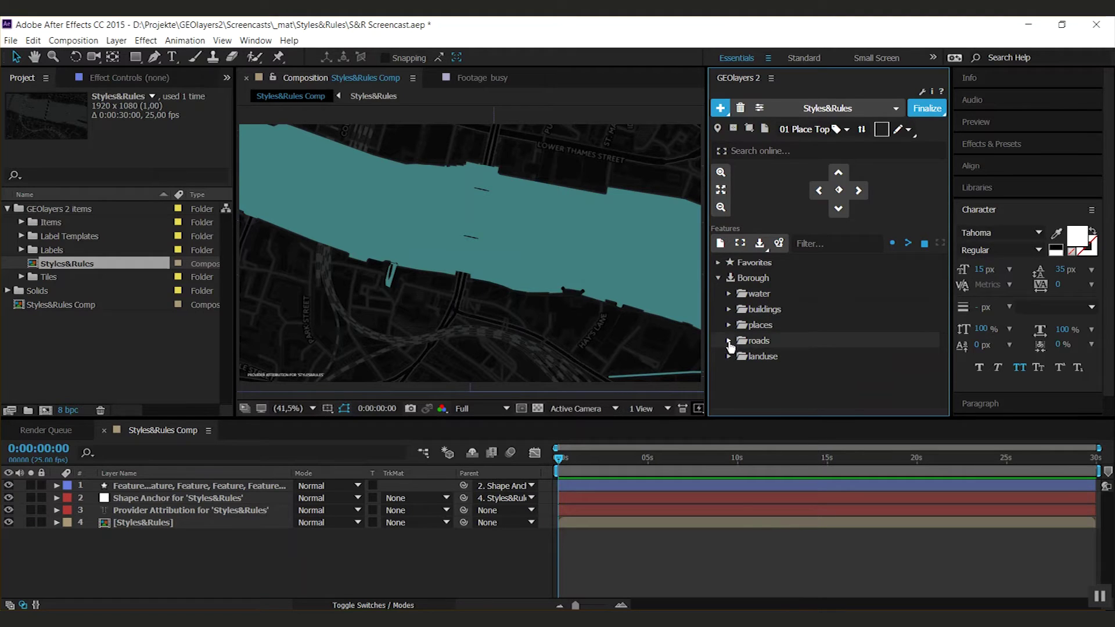
Inspect the feature properties of King William St. in the roads folder, especially its kind attribute
left_click(729, 341)
double_click(767, 356)
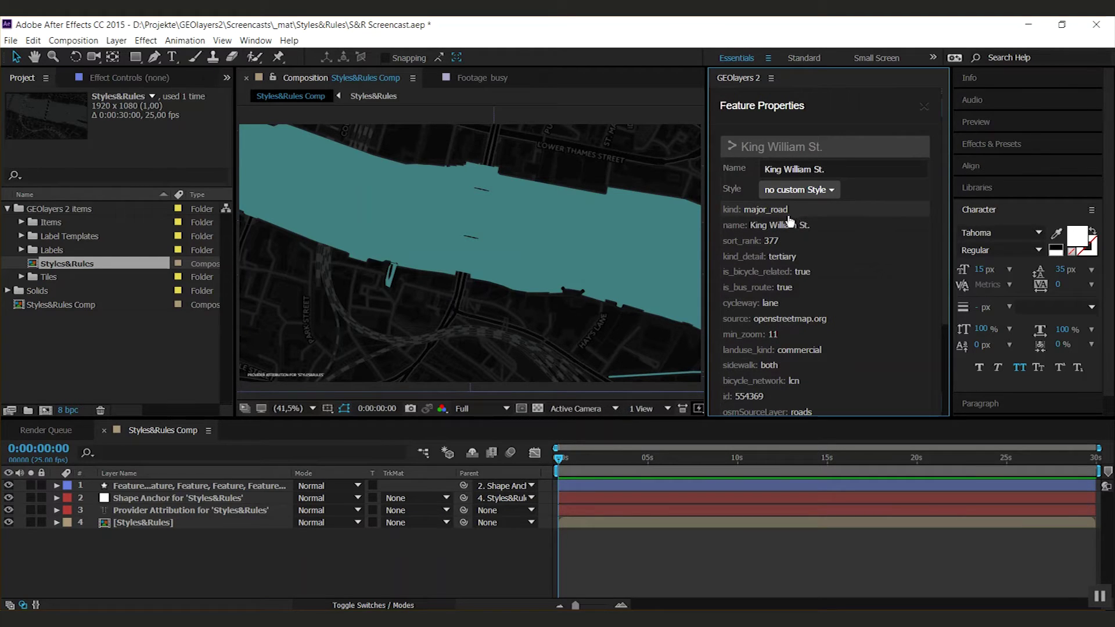
left_click(924, 107)
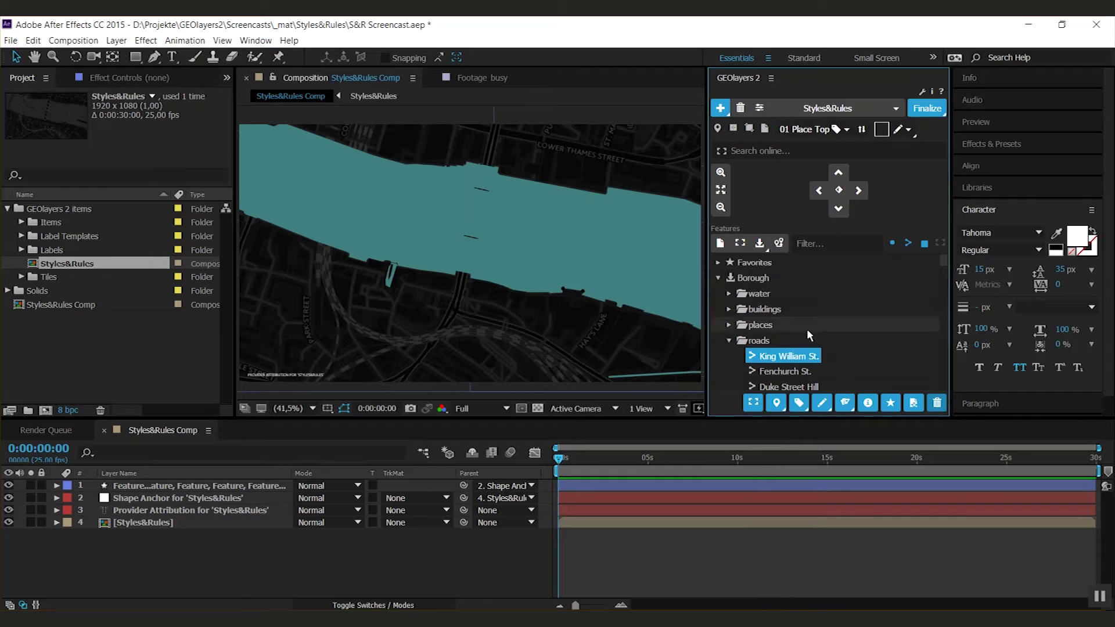
Filter the feature list by kind=major_road
left_click(817, 247)
type("k")
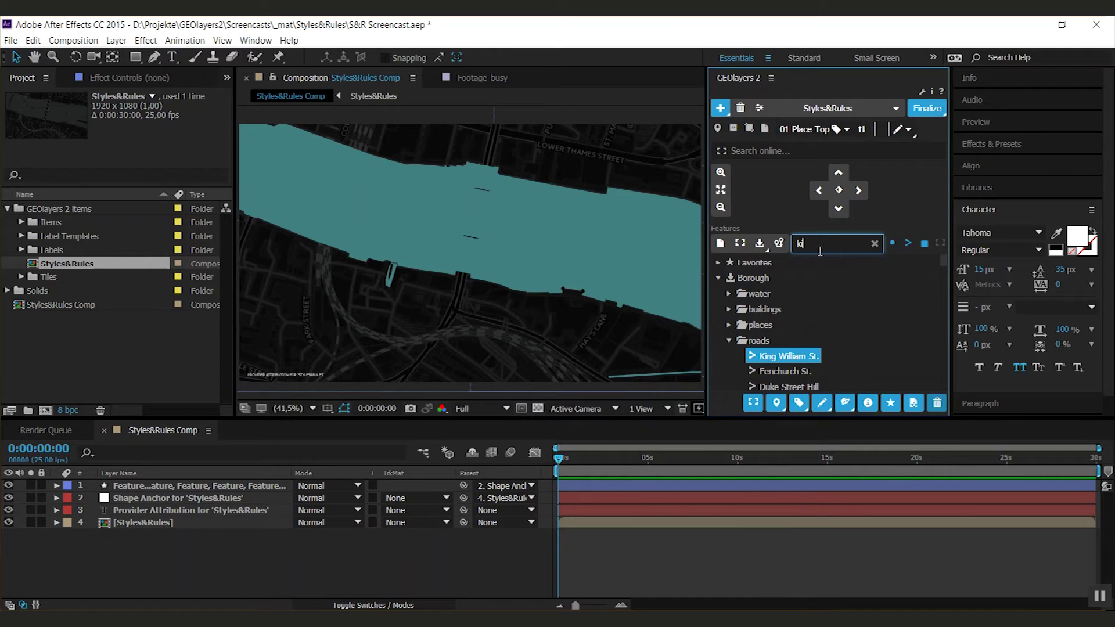
type("ind=major_road")
scroll(944, 273, "down", 1)
left_click_drag(945, 273, 949, 261)
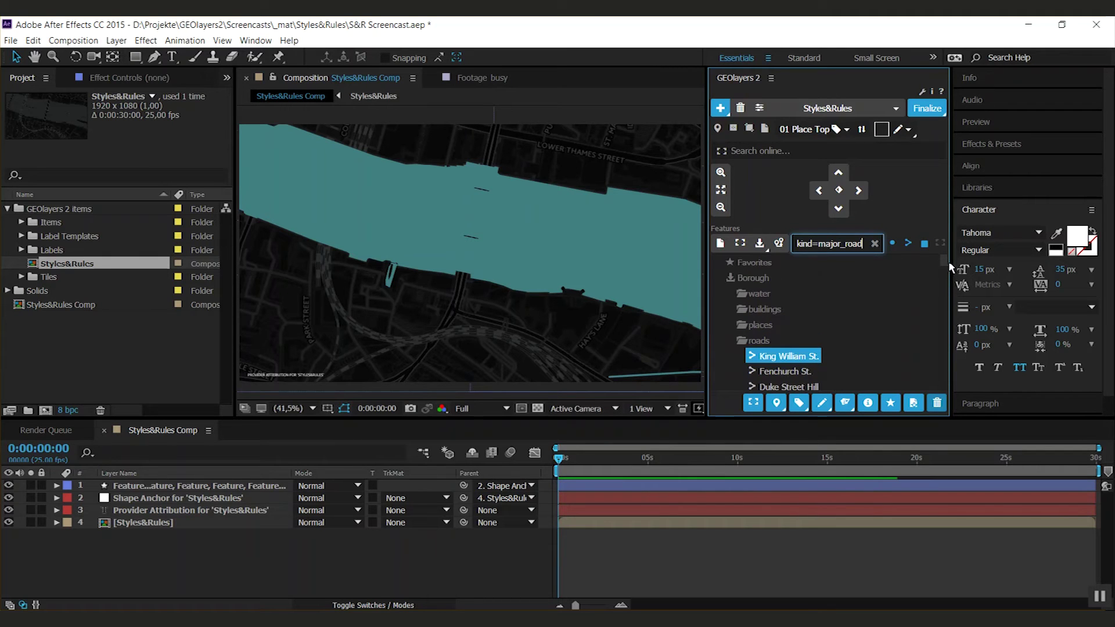
Draw the filtered features of the roads folder with the purple border 5px style
left_click(759, 345)
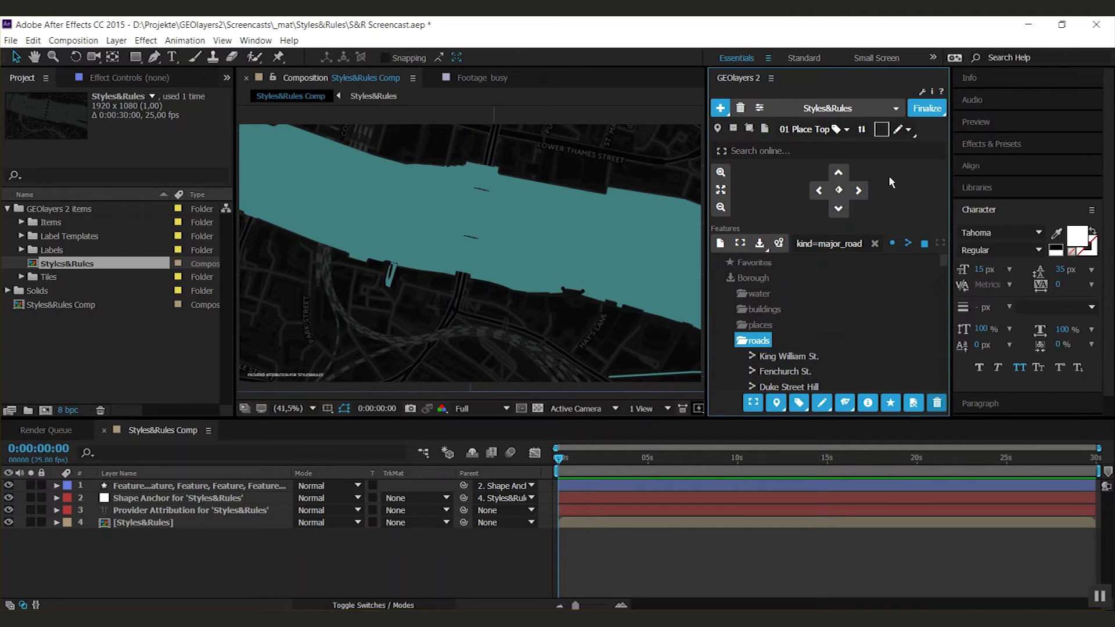
left_click(820, 407)
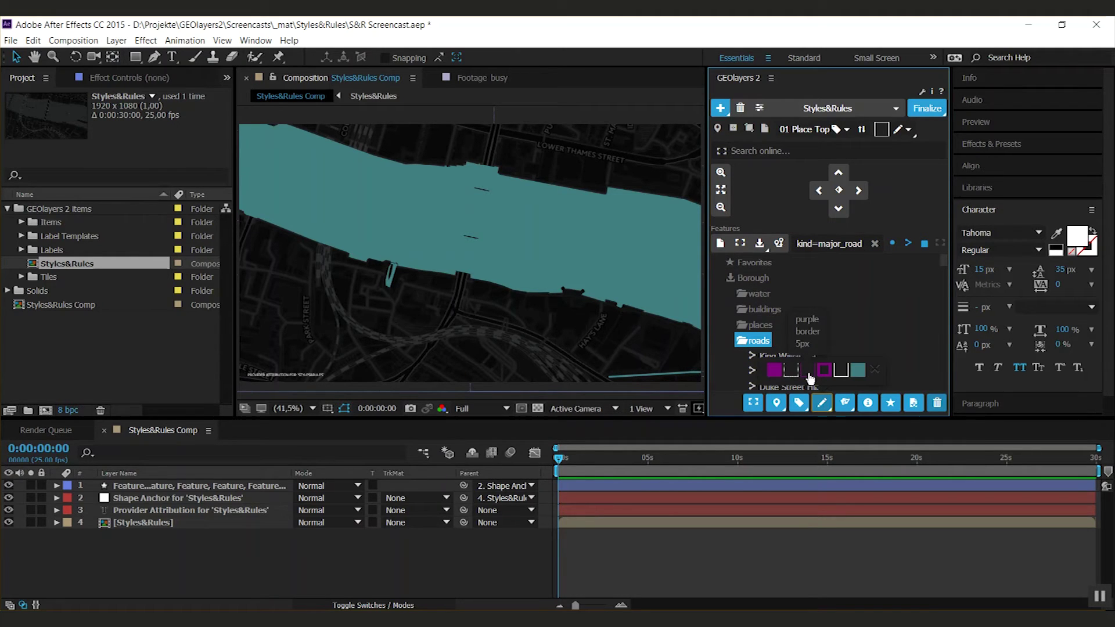
left_click(809, 373)
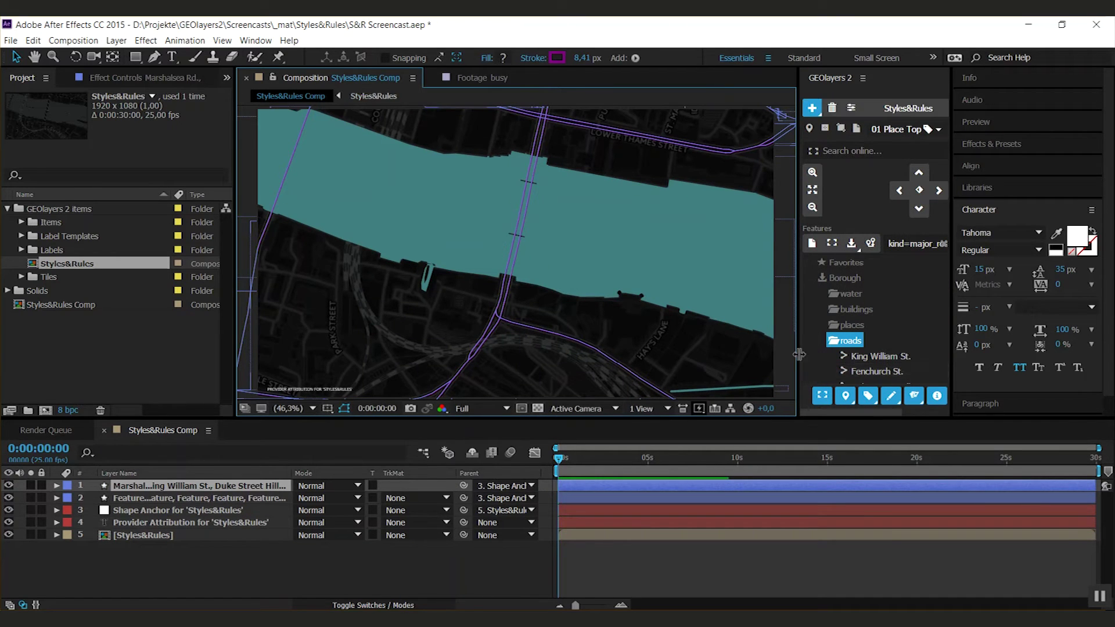
Filter the feature list by kind=minor_road and draw the filtered roads folder features with the white border style
scroll(647, 322, "down", 4)
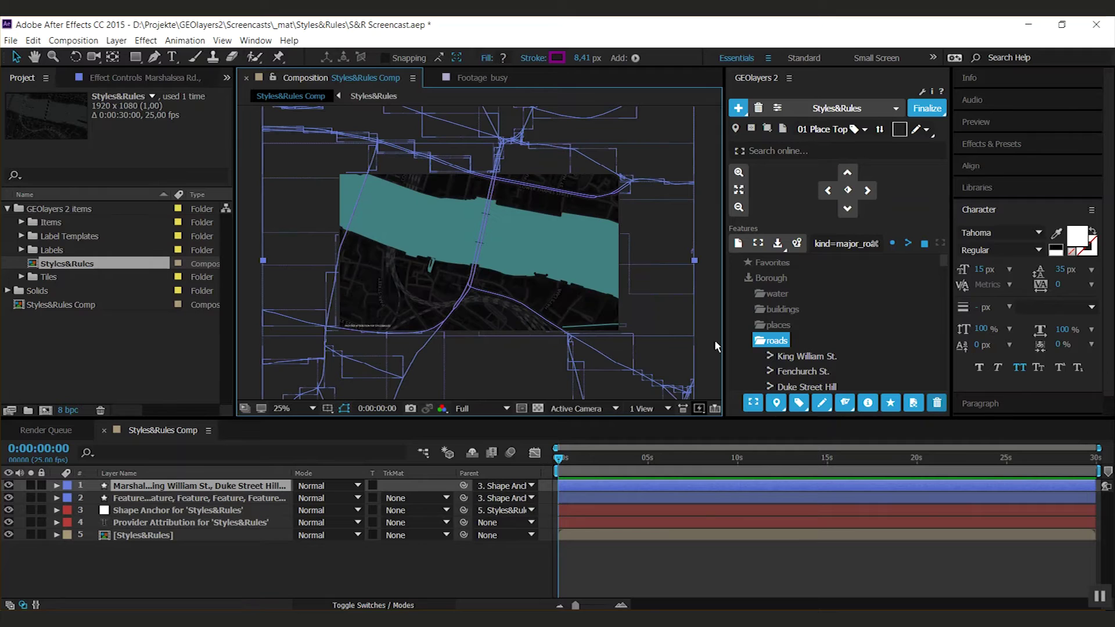
scroll(941, 251, "down", 1)
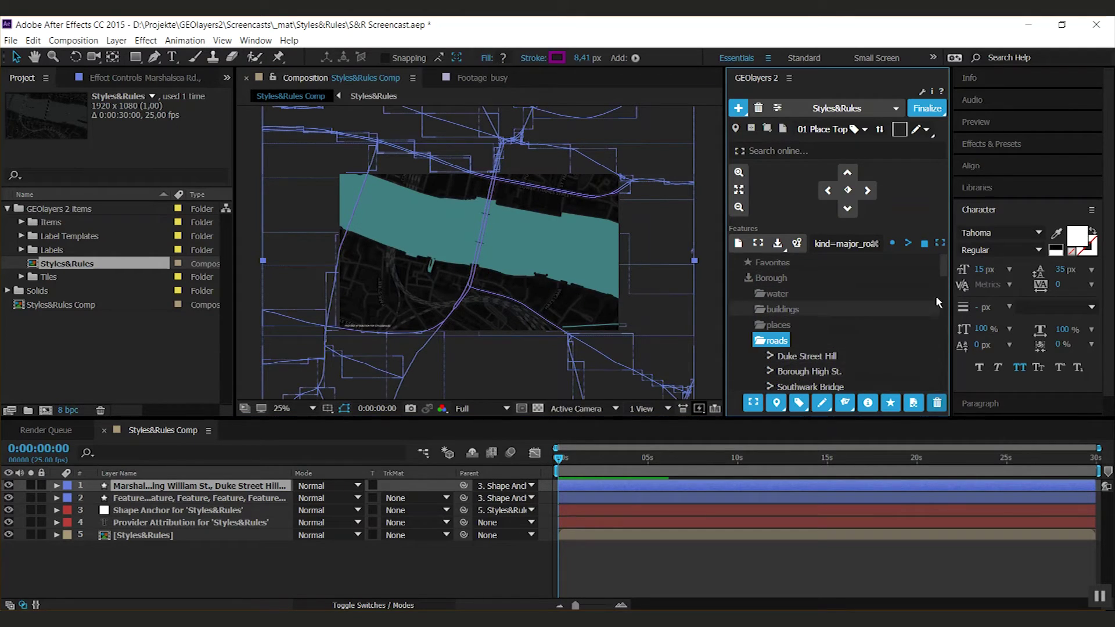
mouse_move(946, 267)
left_mouse_down()
mouse_move(953, 393)
mouse_move(950, 265)
left_mouse_up()
left_click(821, 349)
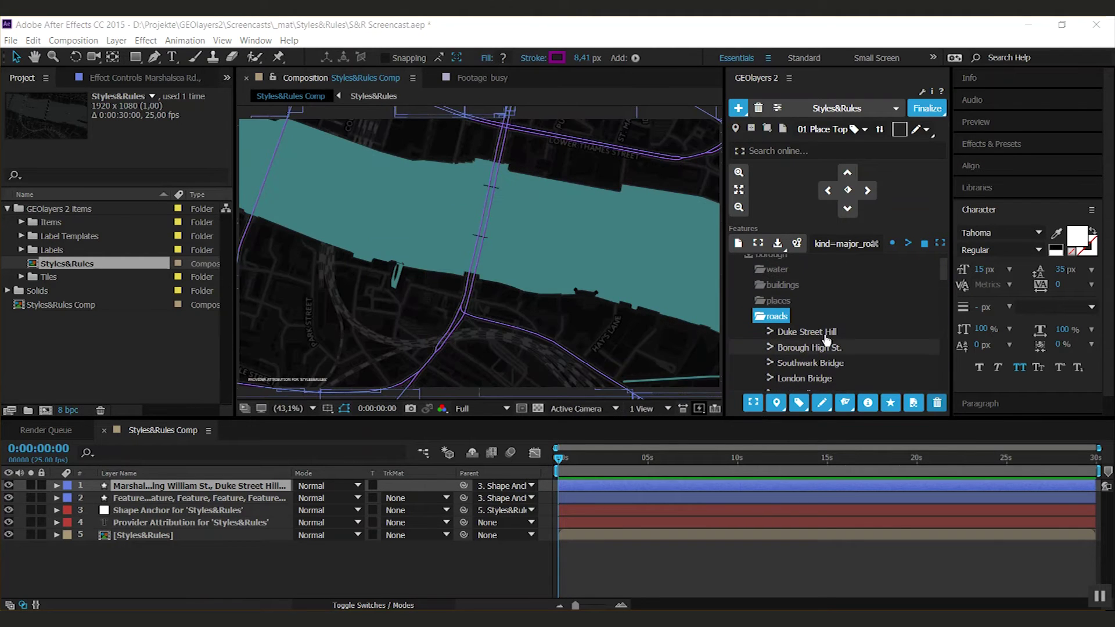
left_click_drag(837, 244, 857, 245)
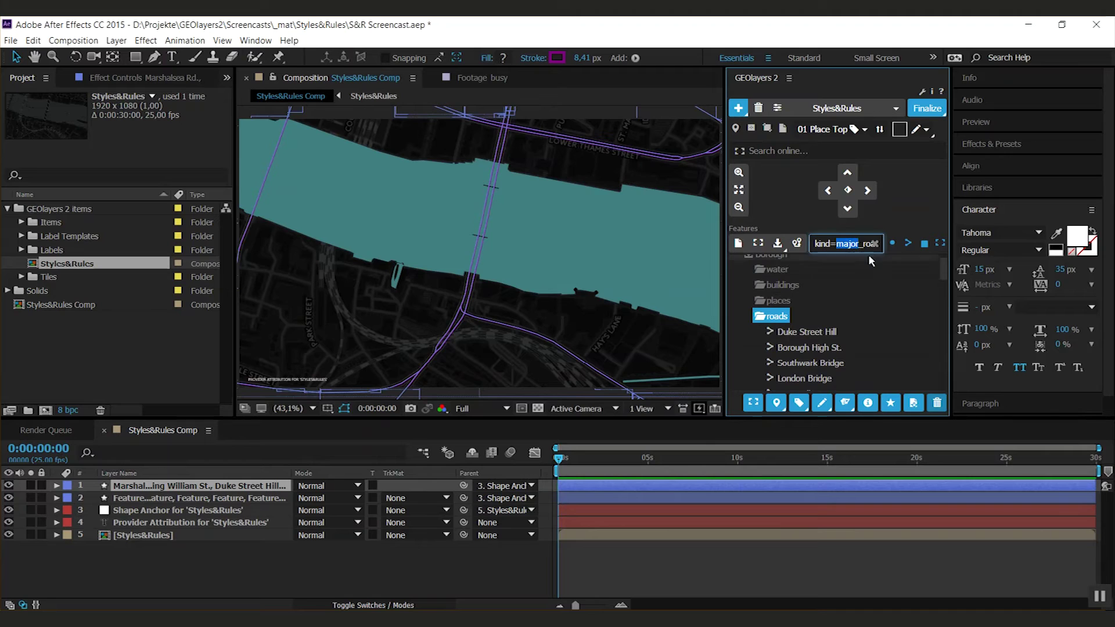
type("mino")
key("Return")
left_click(820, 408)
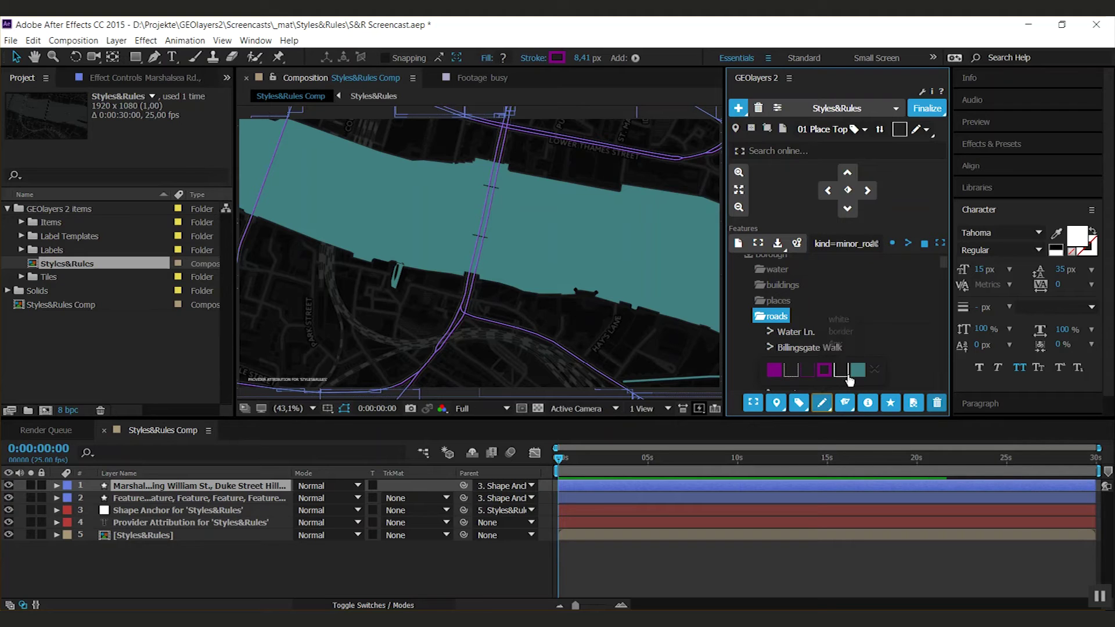
left_click(847, 376)
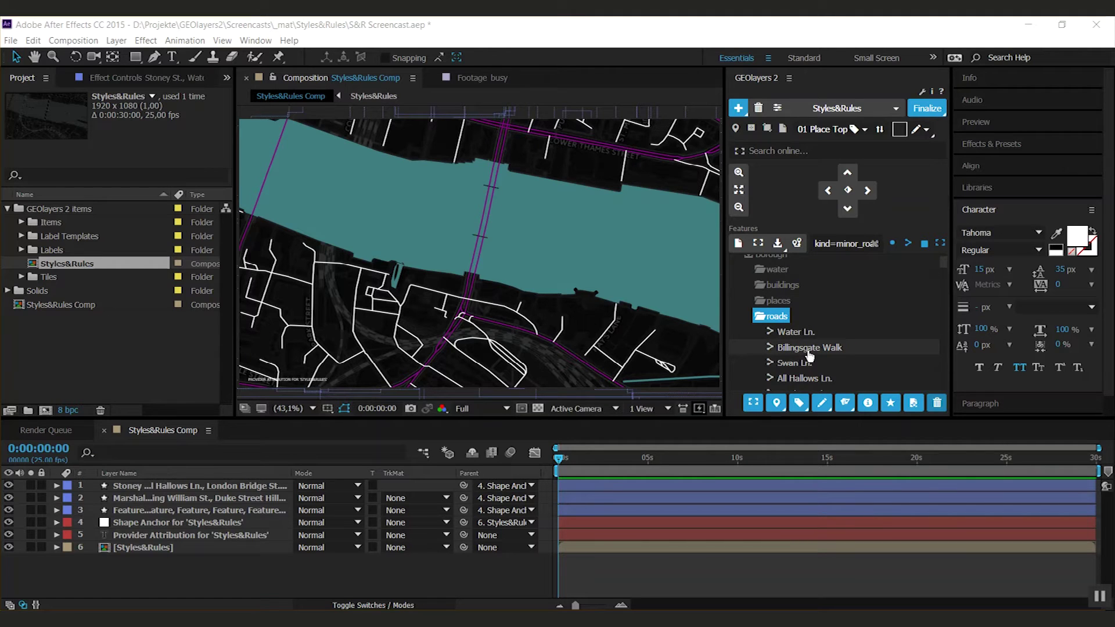
Display the Point rule in the feature style rules, enable auto apply Style and close the feature style settings
left_click(904, 131)
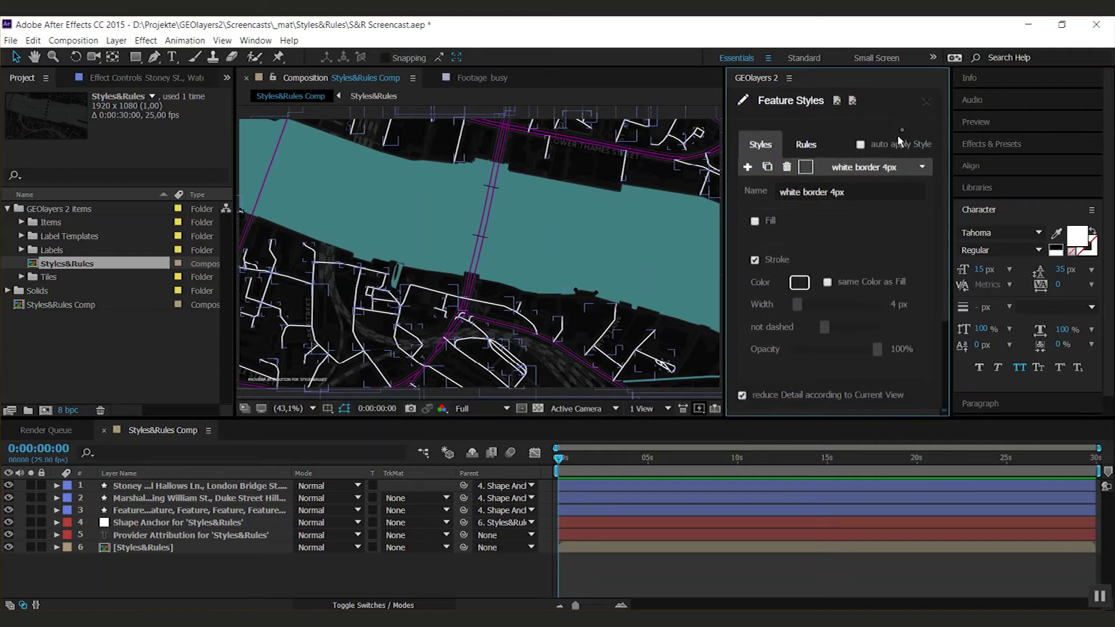
left_click(816, 151)
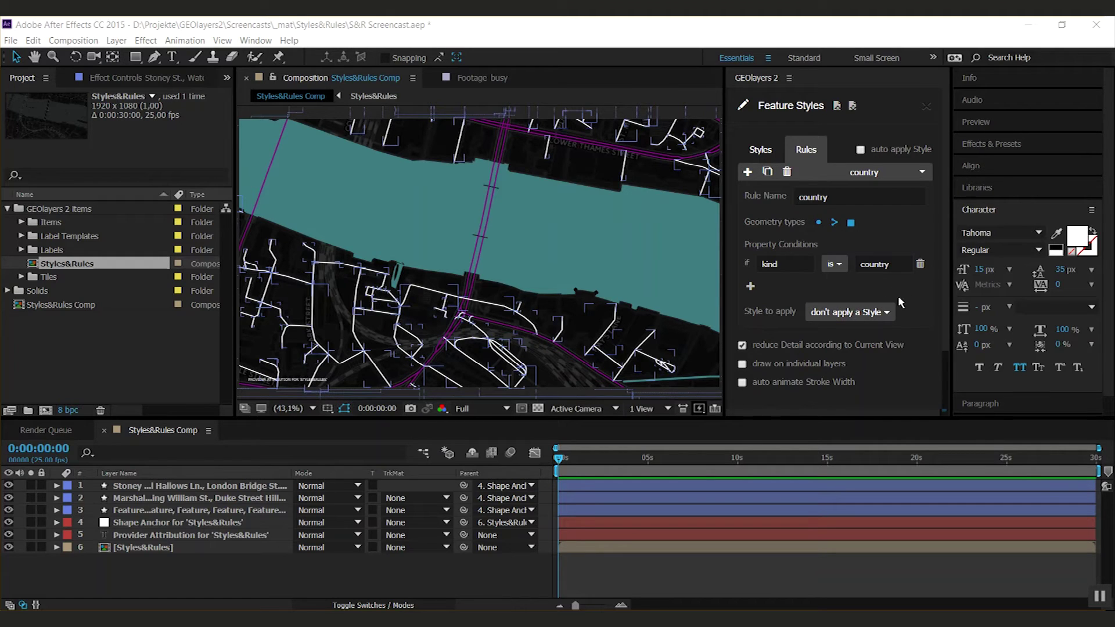
left_click(860, 173)
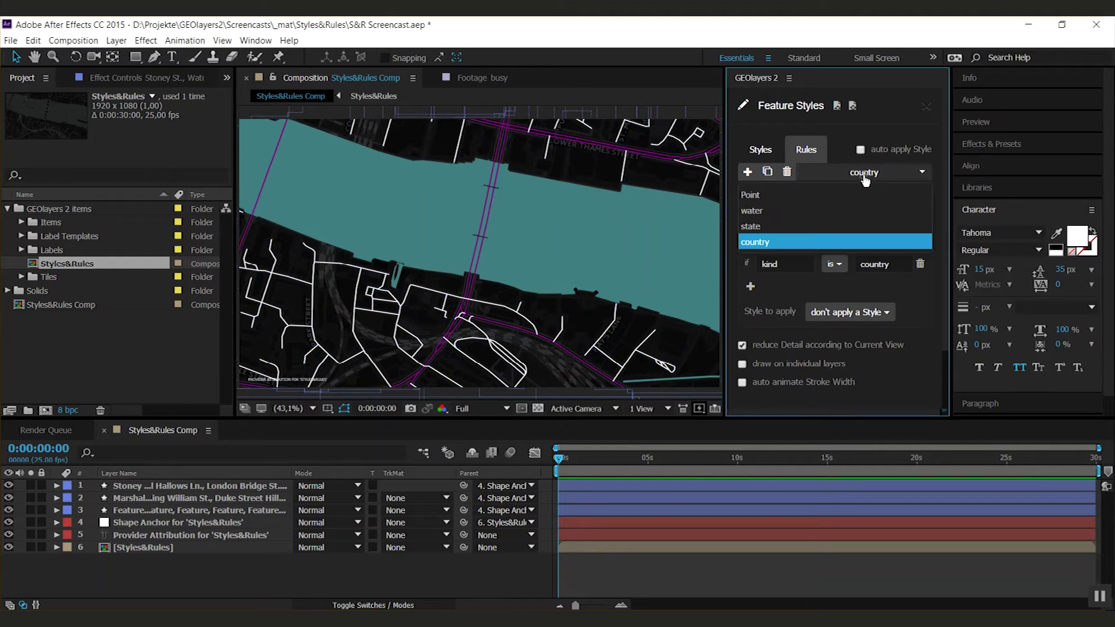
left_click(786, 197)
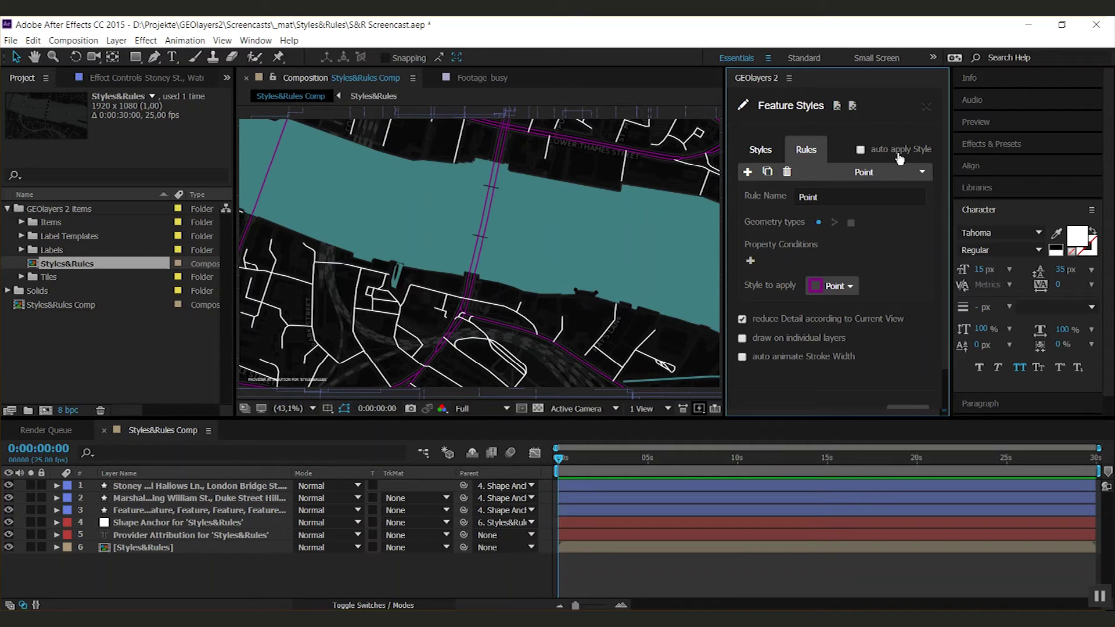
left_click(926, 107)
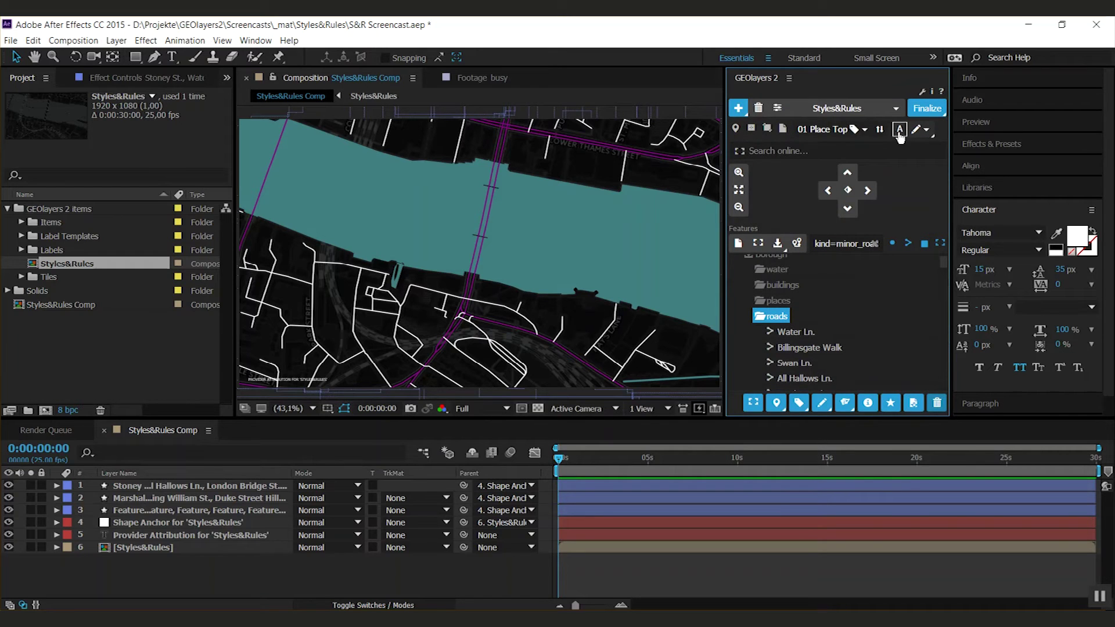
Clear the feature filter, expand the places folder and select Bankside
left_click(904, 139)
left_click(874, 244)
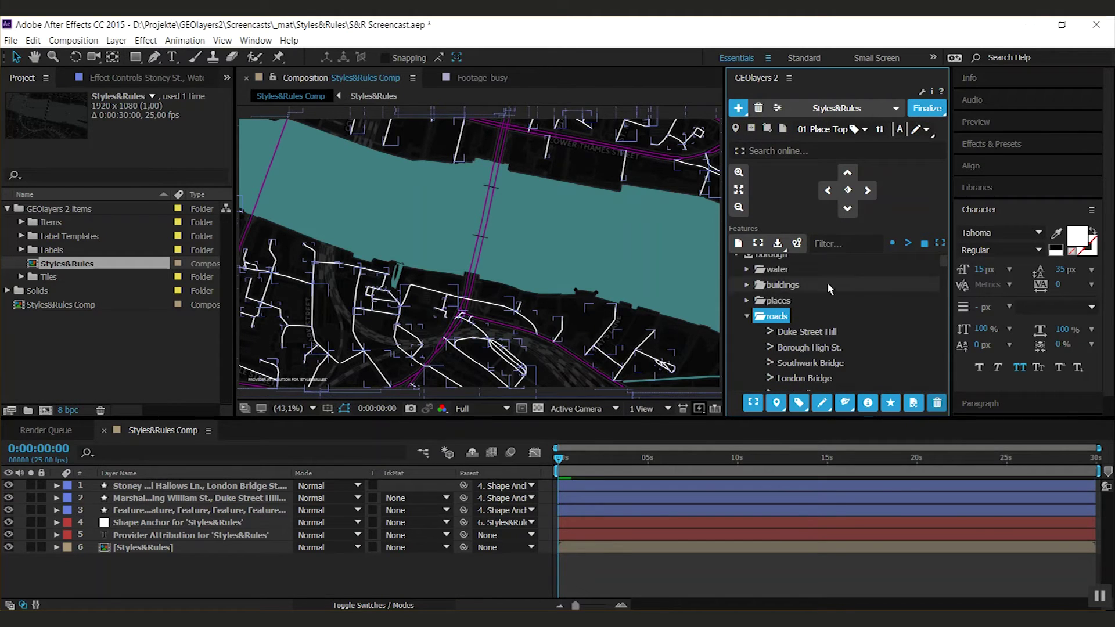
left_click(747, 302)
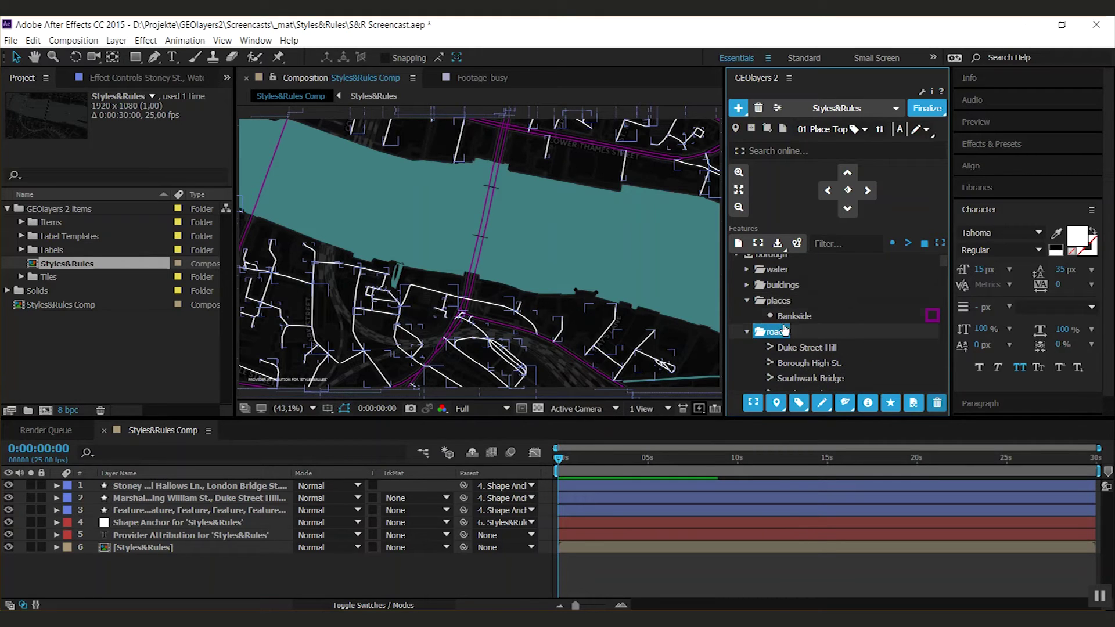
left_click(898, 321)
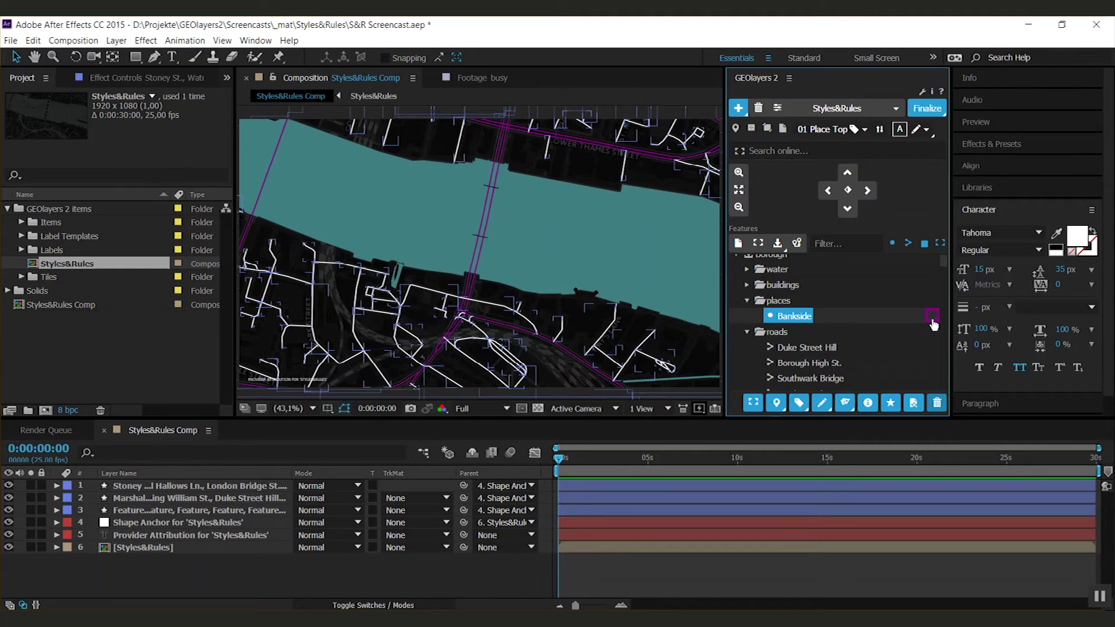
scroll(860, 343, "up", 1)
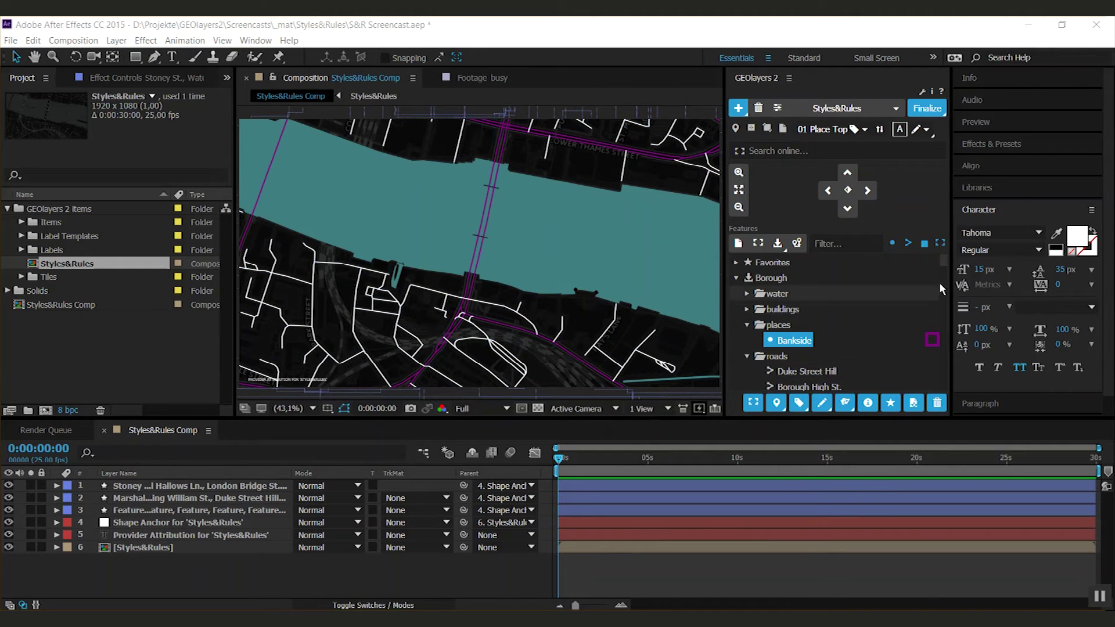
Check which style is assigned to Billingsgate Walk in the roads folder
mouse_move(943, 263)
left_mouse_down()
mouse_move(943, 298)
mouse_move(944, 270)
left_mouse_up()
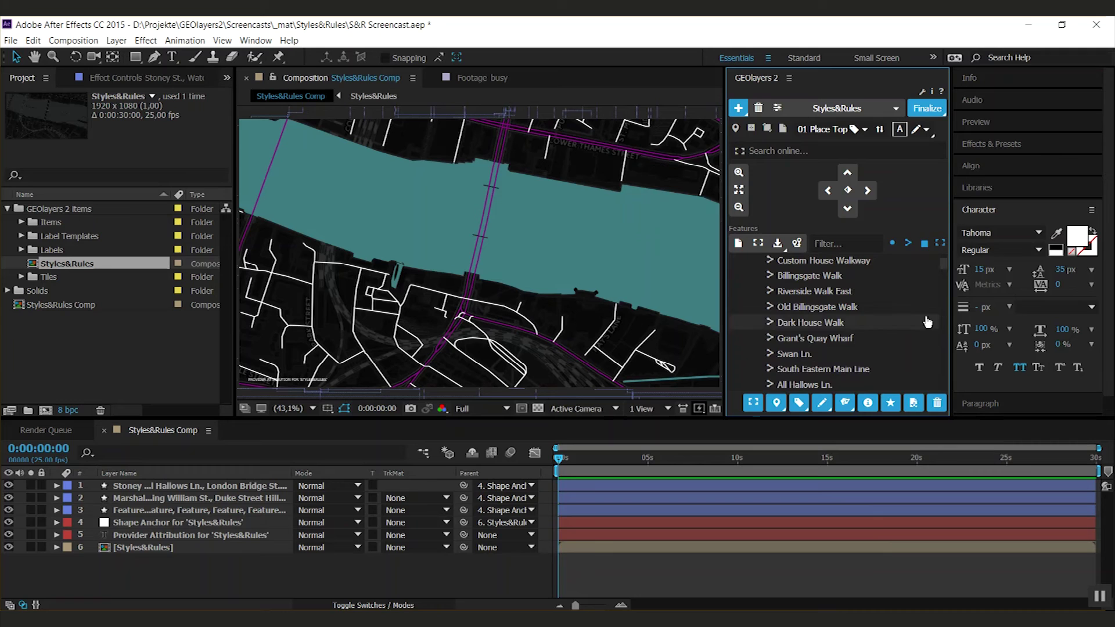
left_click(933, 275)
left_click(790, 274)
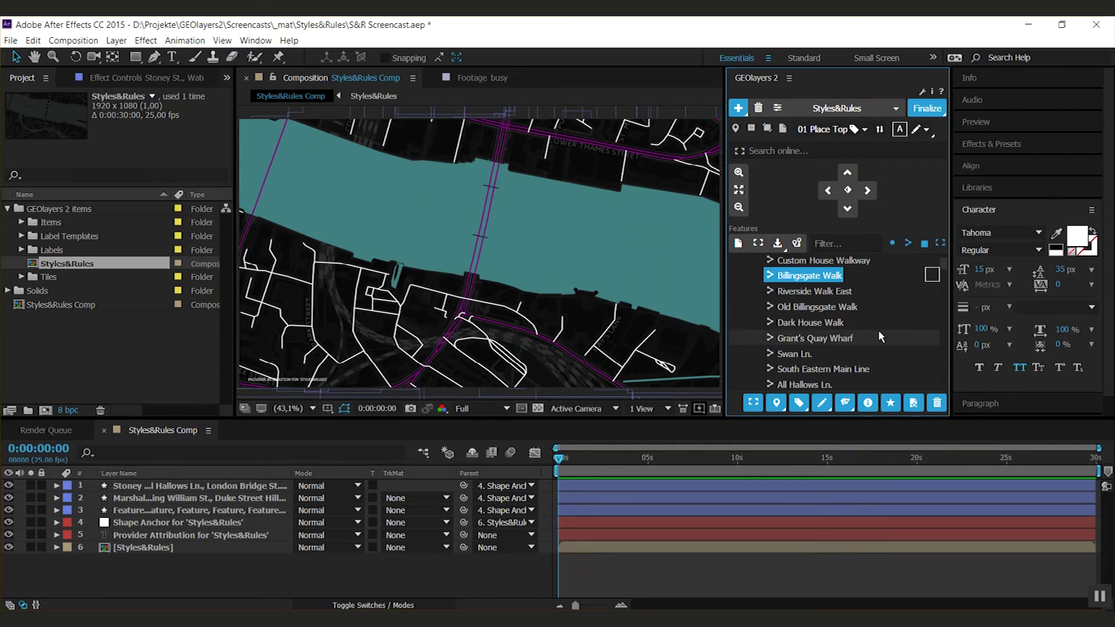
left_click(933, 281)
left_click(854, 311)
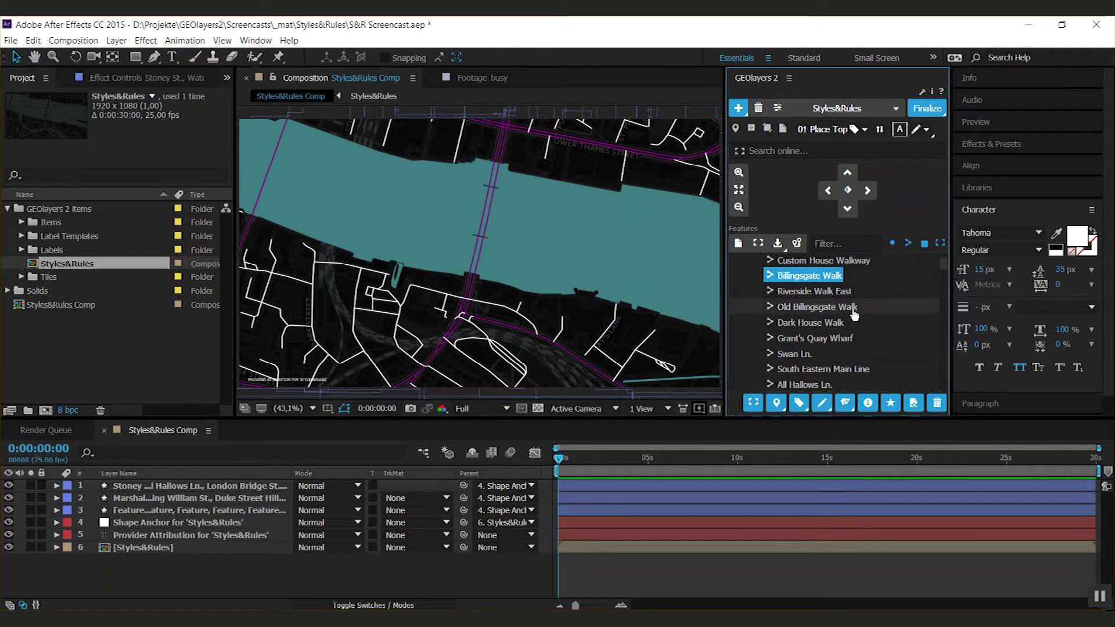
scroll(838, 347, "up", 2)
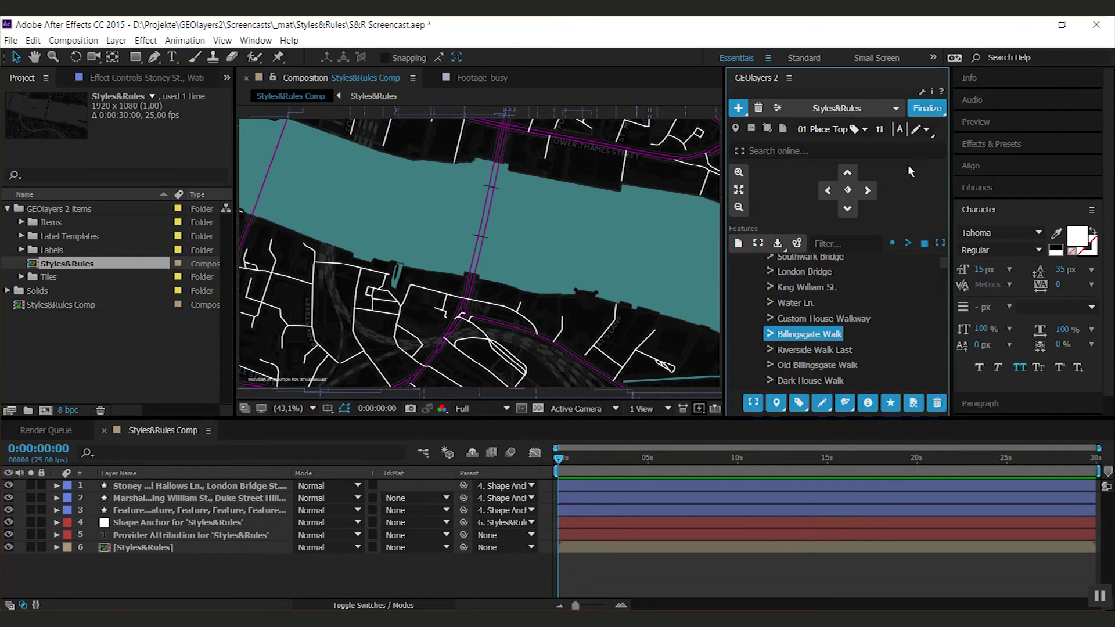
Create a feature style rule named major roads and restrict it to line geometry
left_click(916, 130)
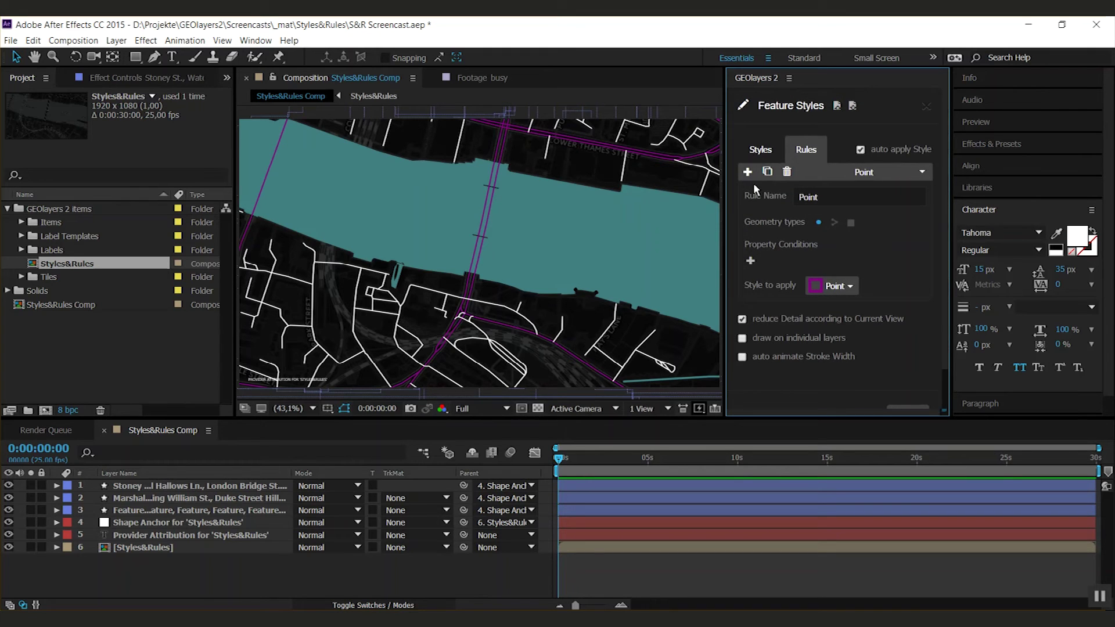
left_click(748, 172)
left_click(805, 196)
type("major roads")
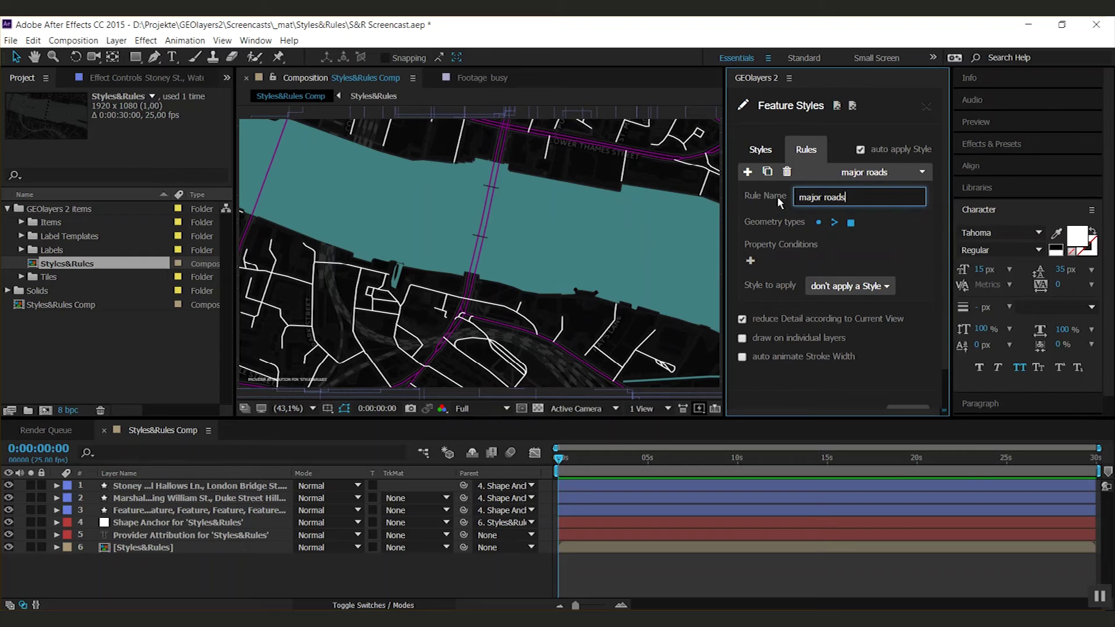
left_click(819, 223)
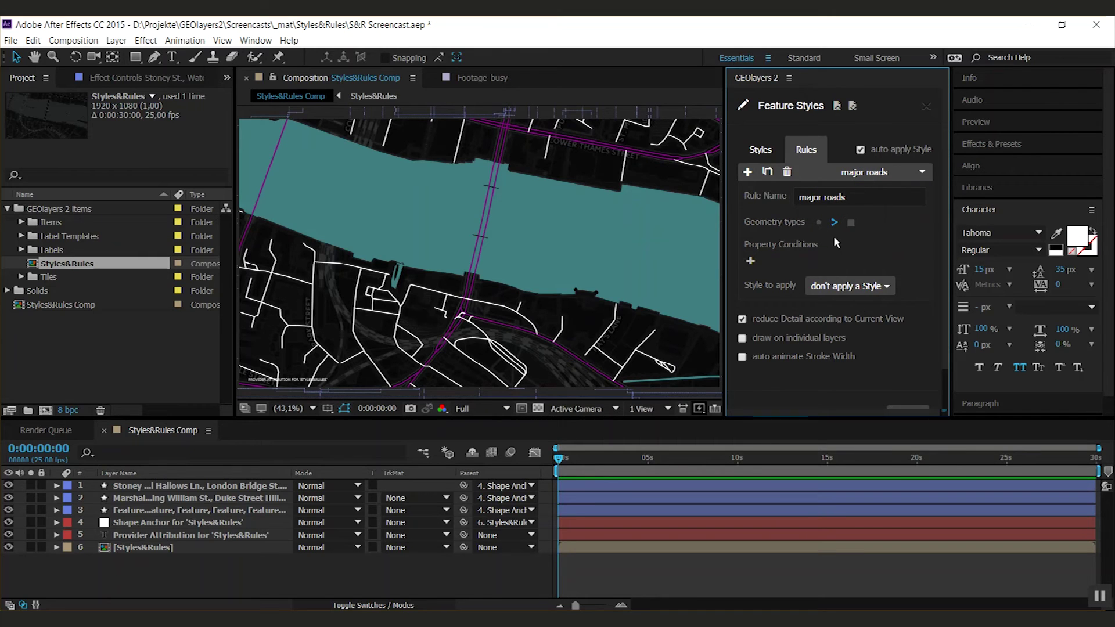
Add a property condition to the major roads rule requiring that kind is major_road
left_click(751, 263)
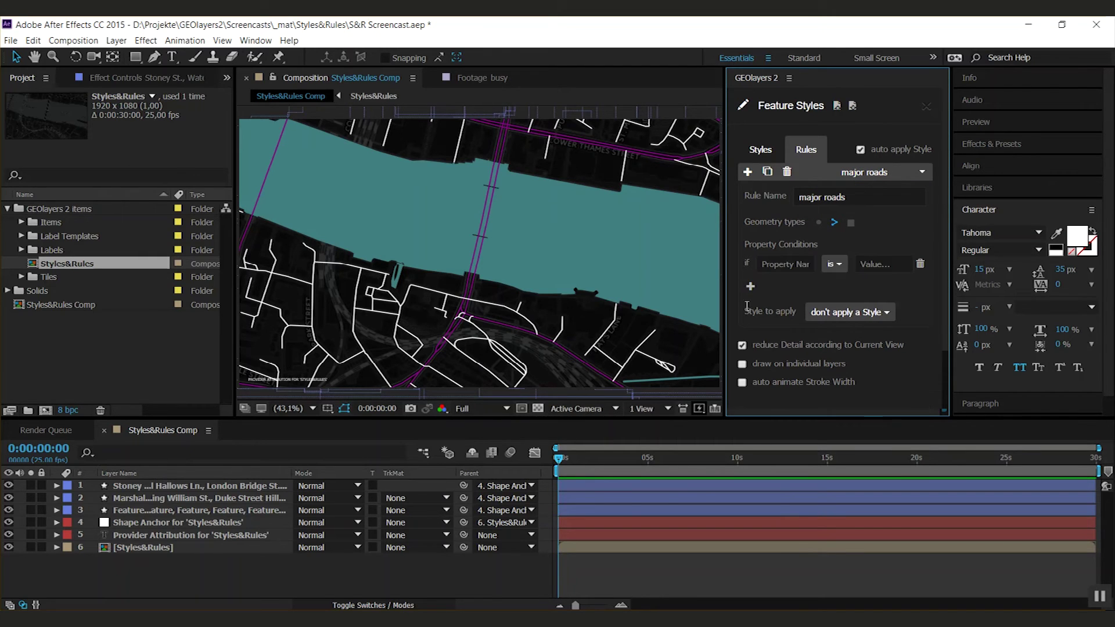
left_click(780, 267)
type("kind")
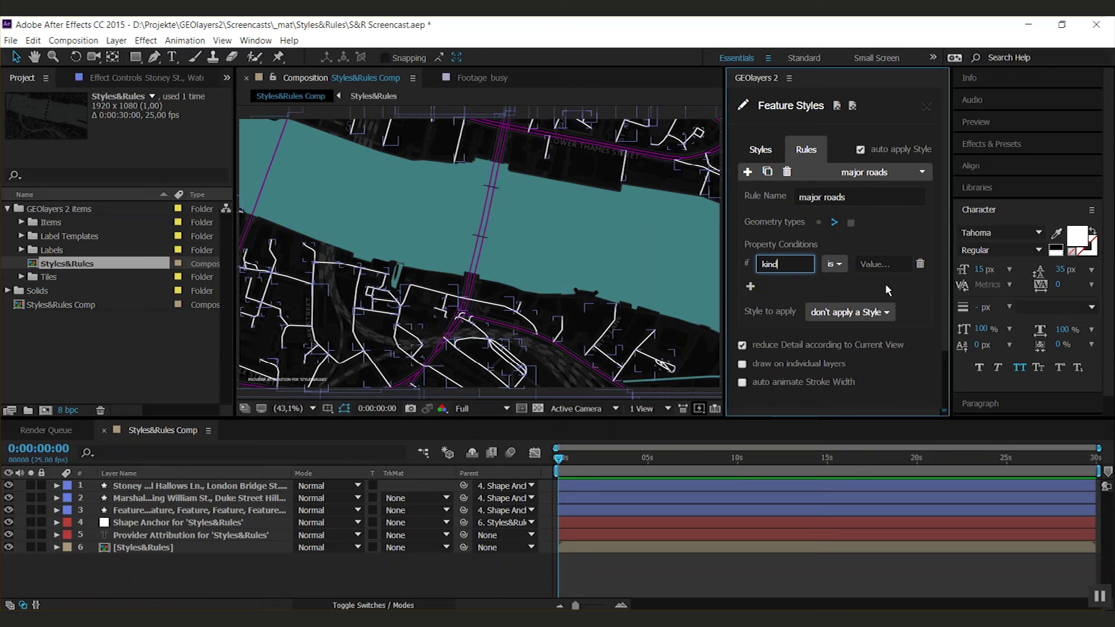
key("Tab")
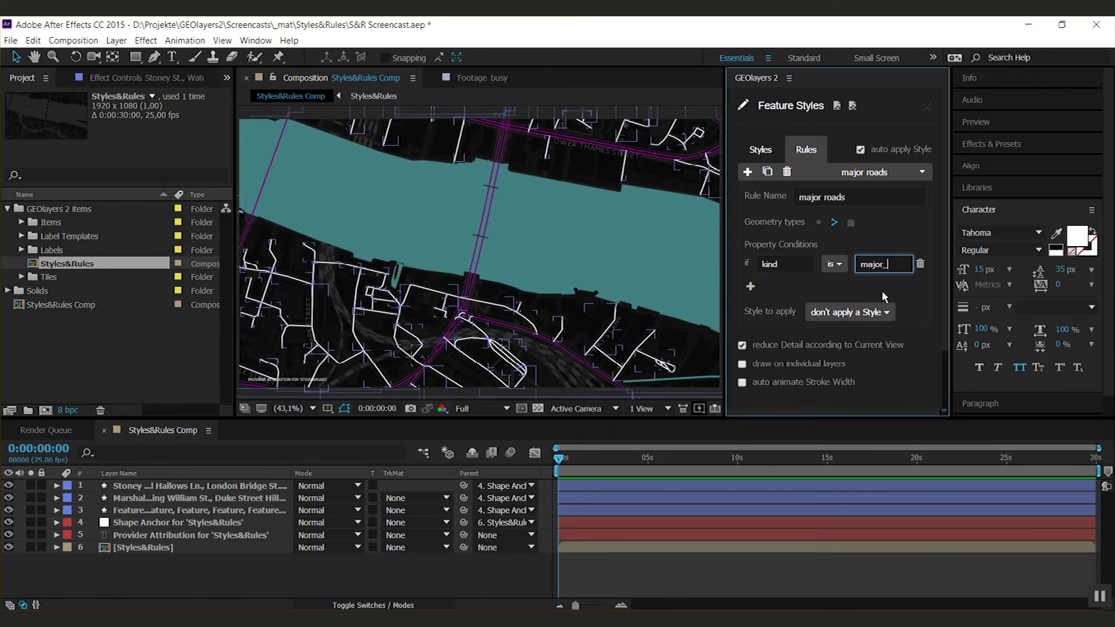
Assign the purple border 5px style to the major roads rule and close the feature style settings
scroll(946, 293, "down", 2)
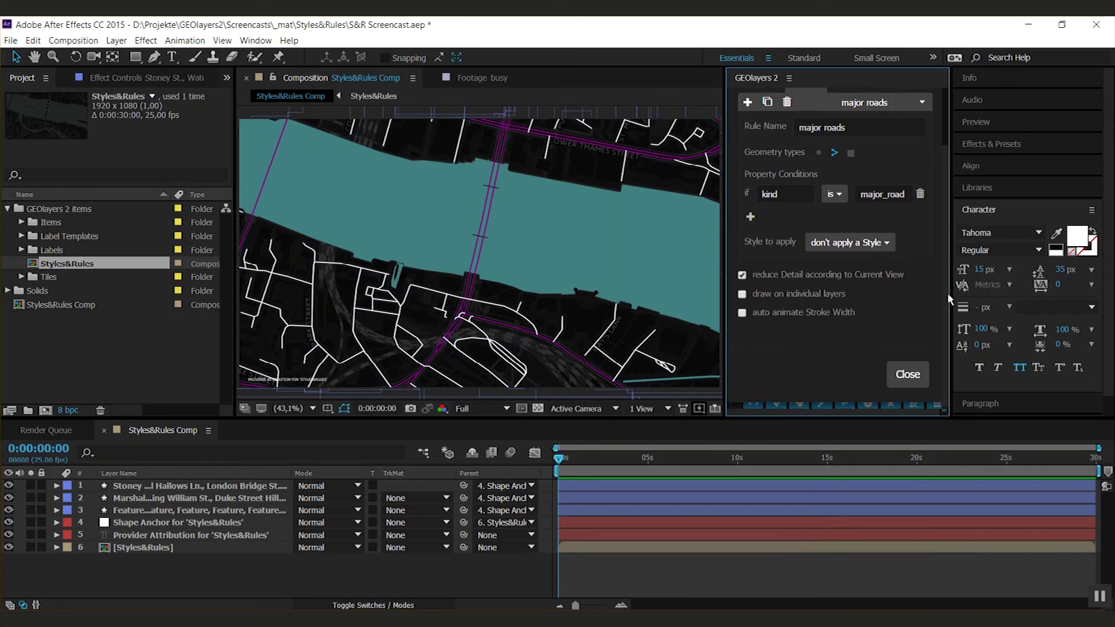
left_click(849, 241)
left_click(856, 359)
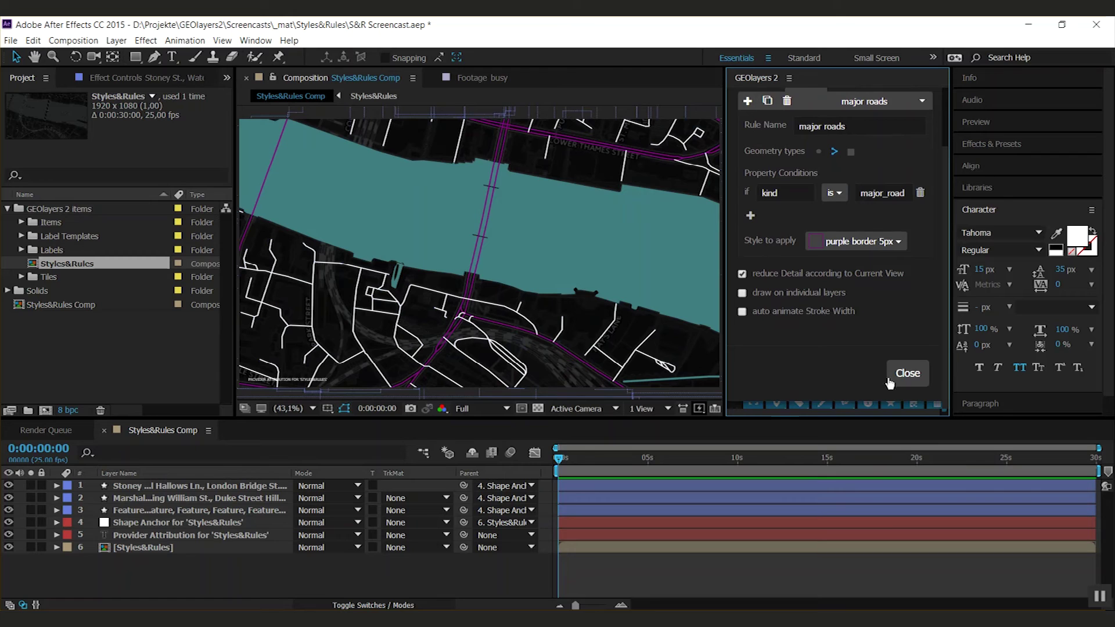
left_click(904, 375)
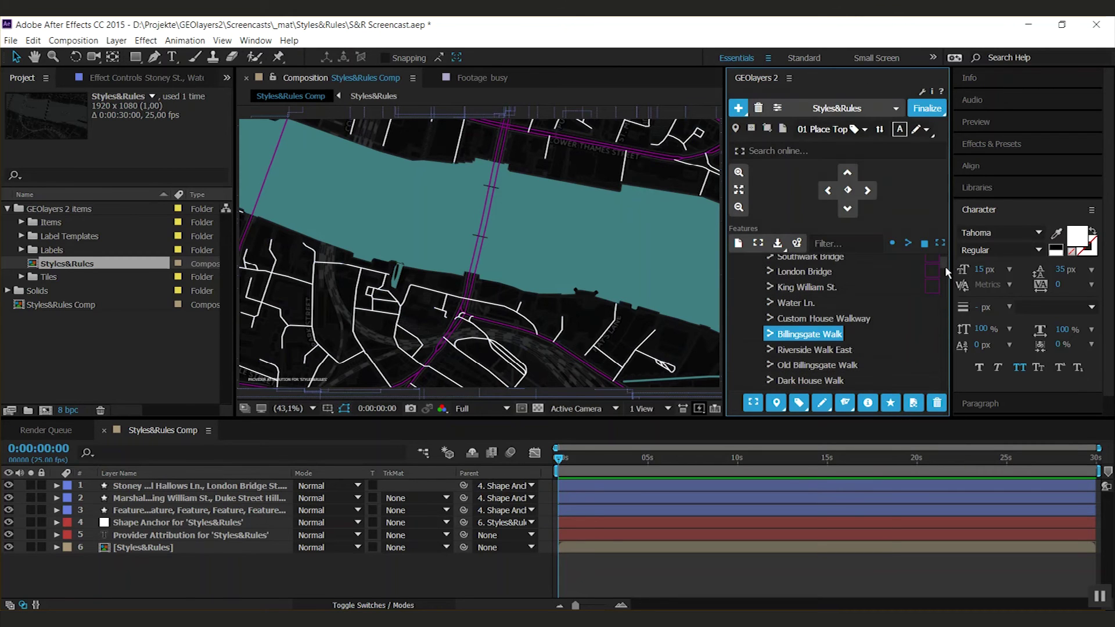
Open the feature properties of Water Ln. in the roads folder
scroll(946, 266, "up", 2)
scroll(936, 325, "down", 1)
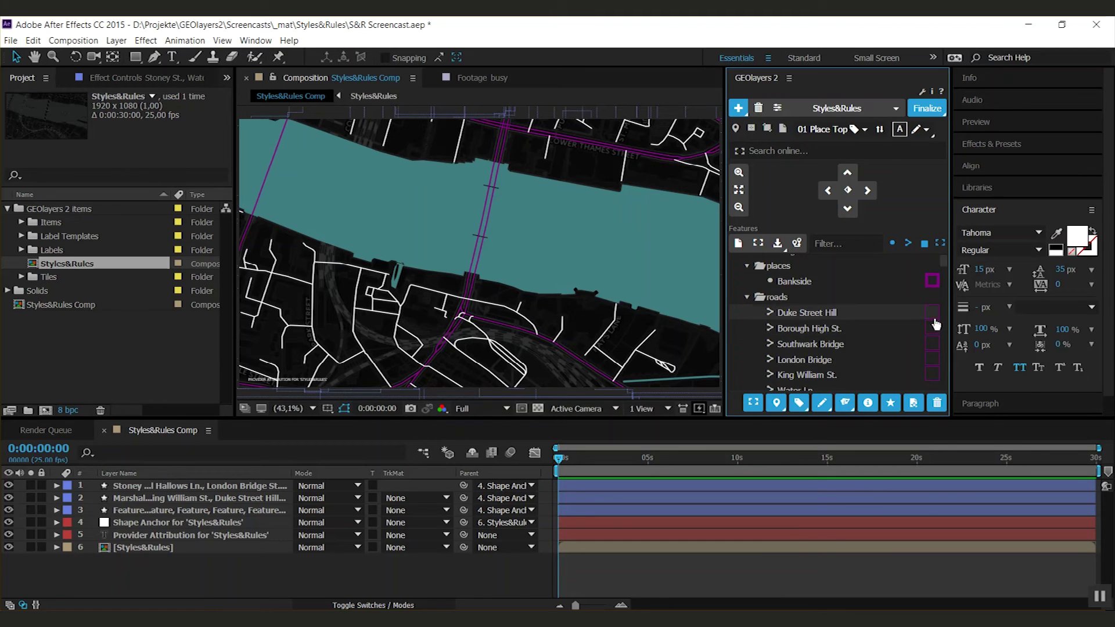
scroll(936, 324, "down", 2)
left_click(743, 356)
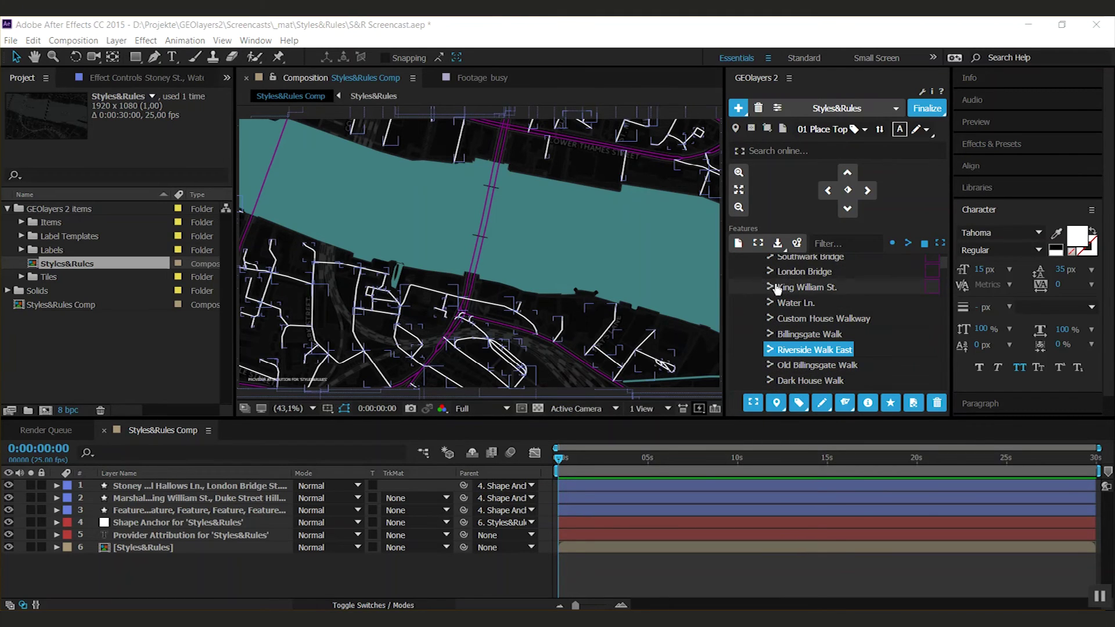
left_click(801, 304)
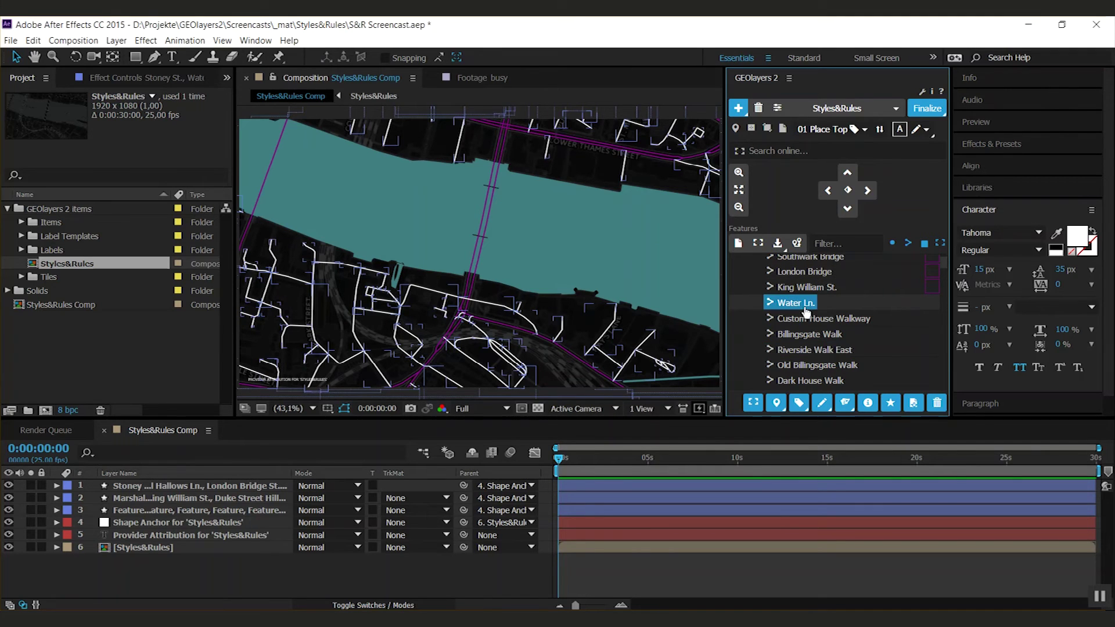
left_click(867, 403)
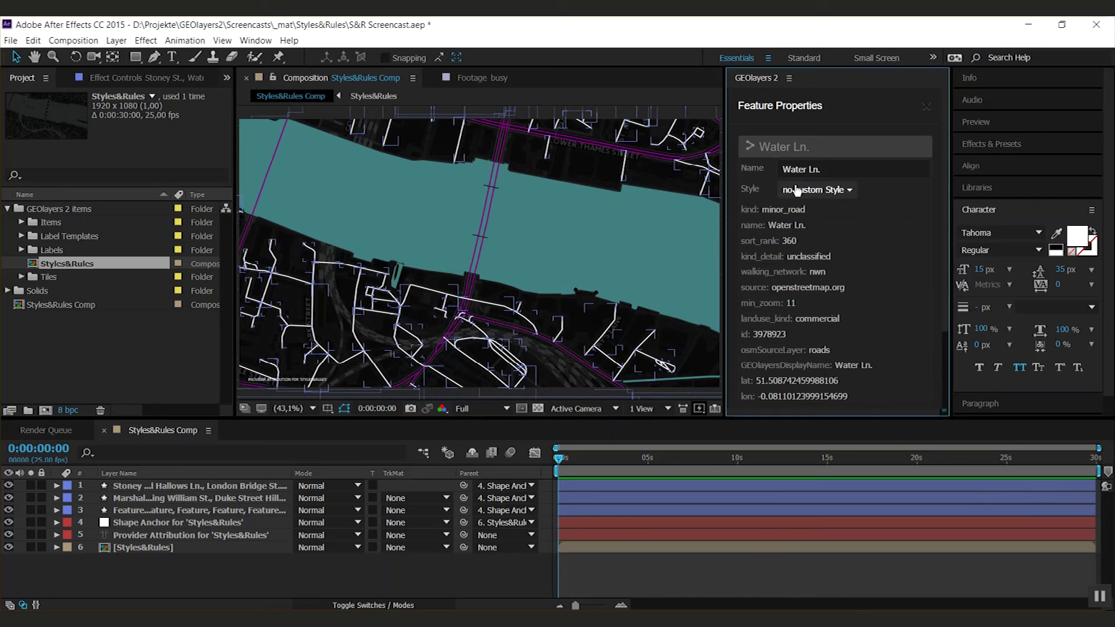
Start a style rule from Water Ln.'s properties with the conditions kind is minor_road and osmSourceLayer is roads
left_click(801, 216)
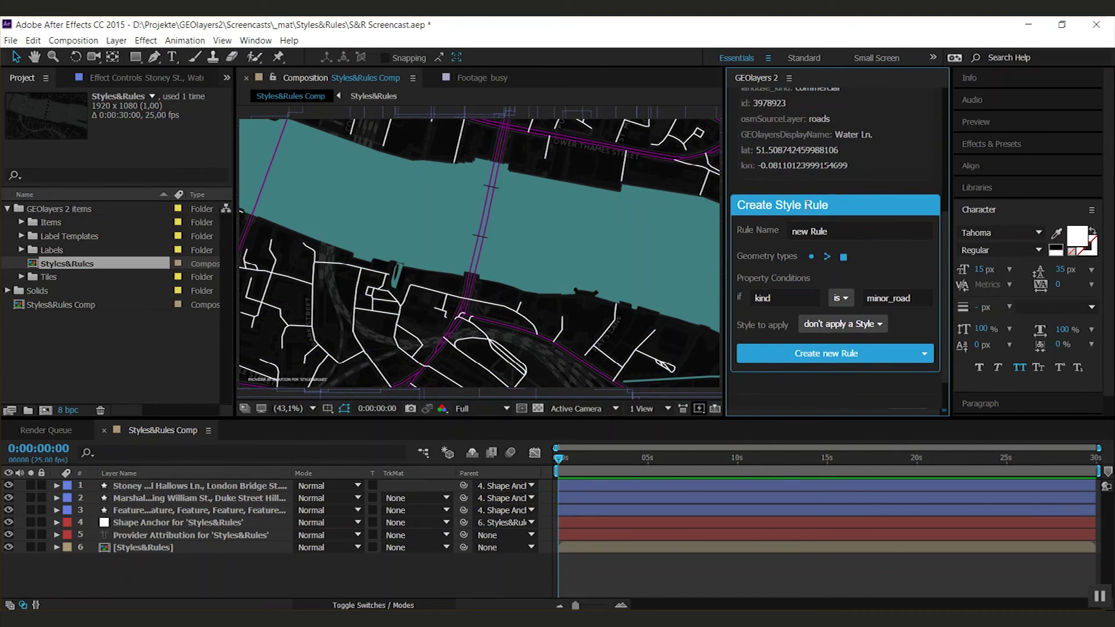
left_click_drag(946, 329, 951, 176)
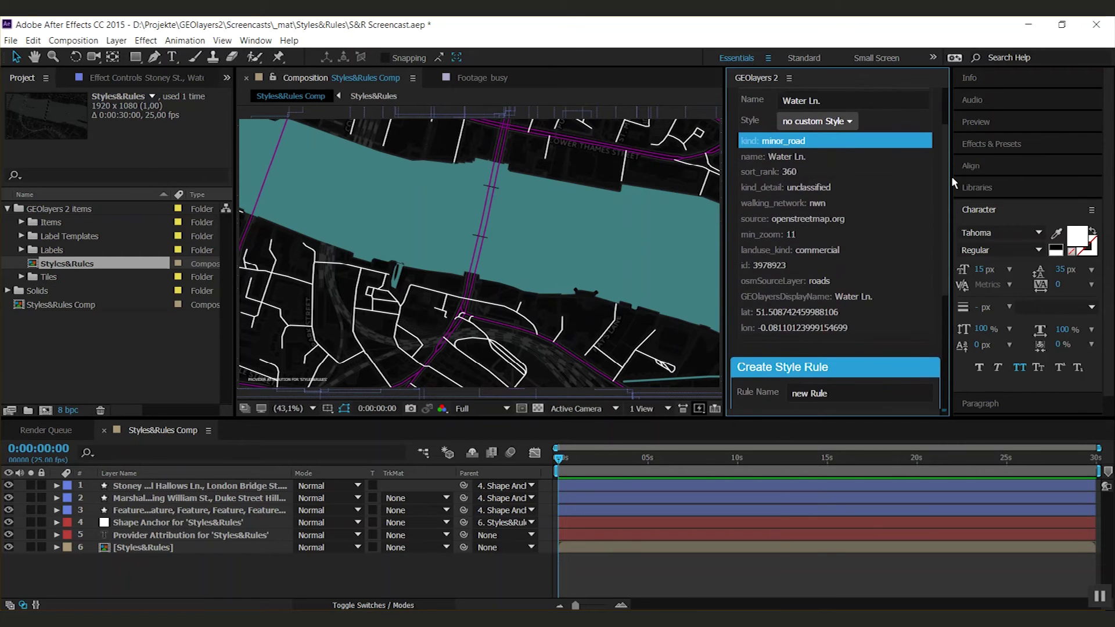
left_click(897, 273)
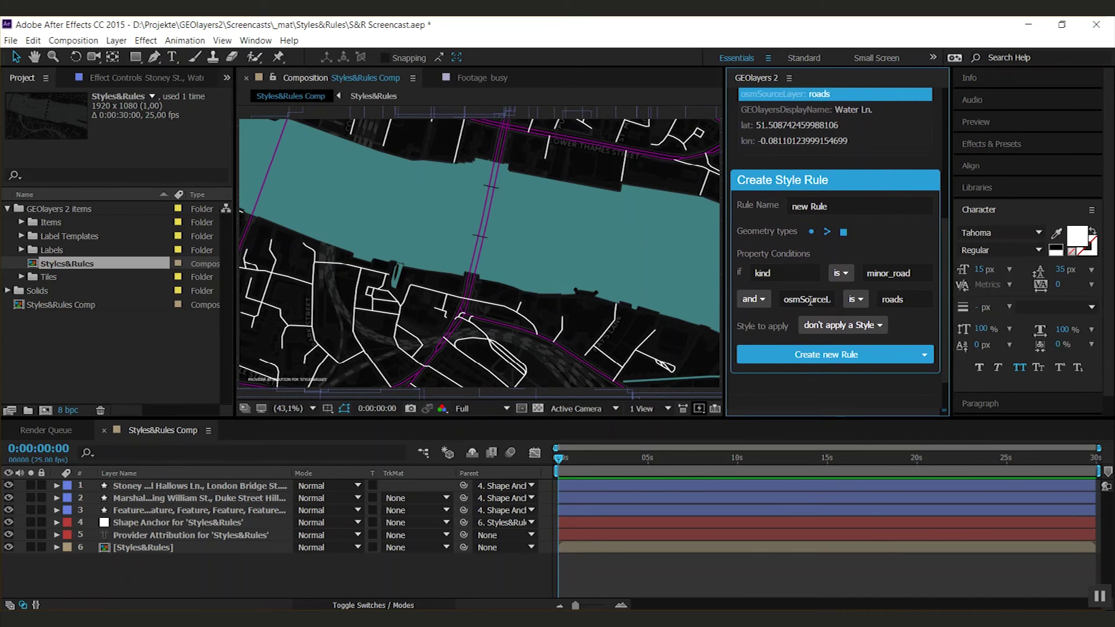
Drop the osmSourceLayer condition from the new style rule, name it minor roads and restrict it to line geometry
left_click(823, 97)
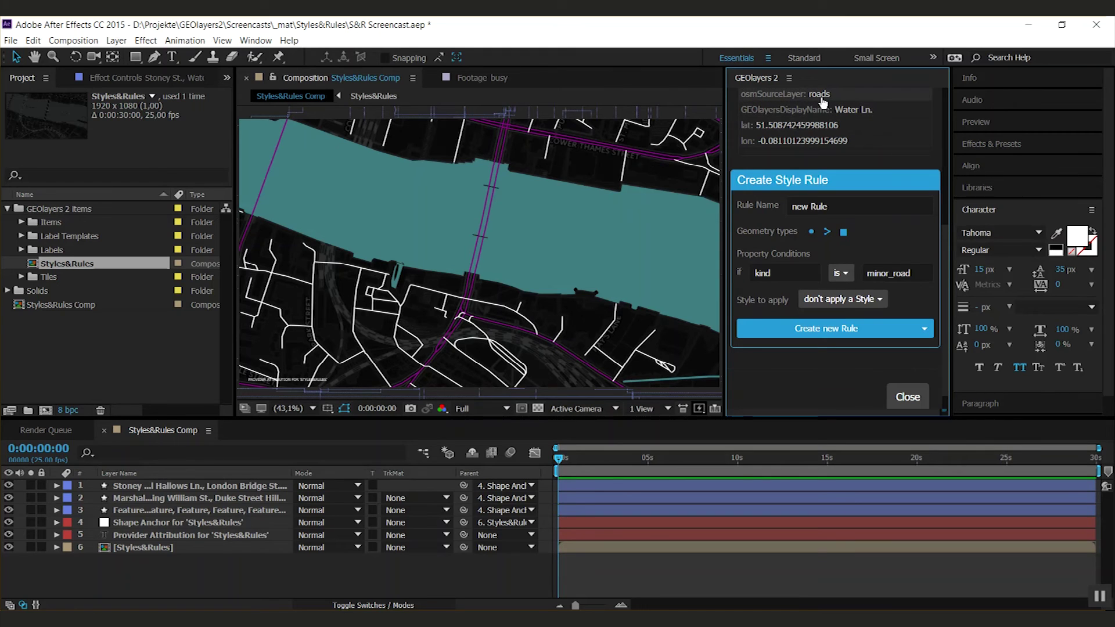
left_click(768, 211)
type("mi")
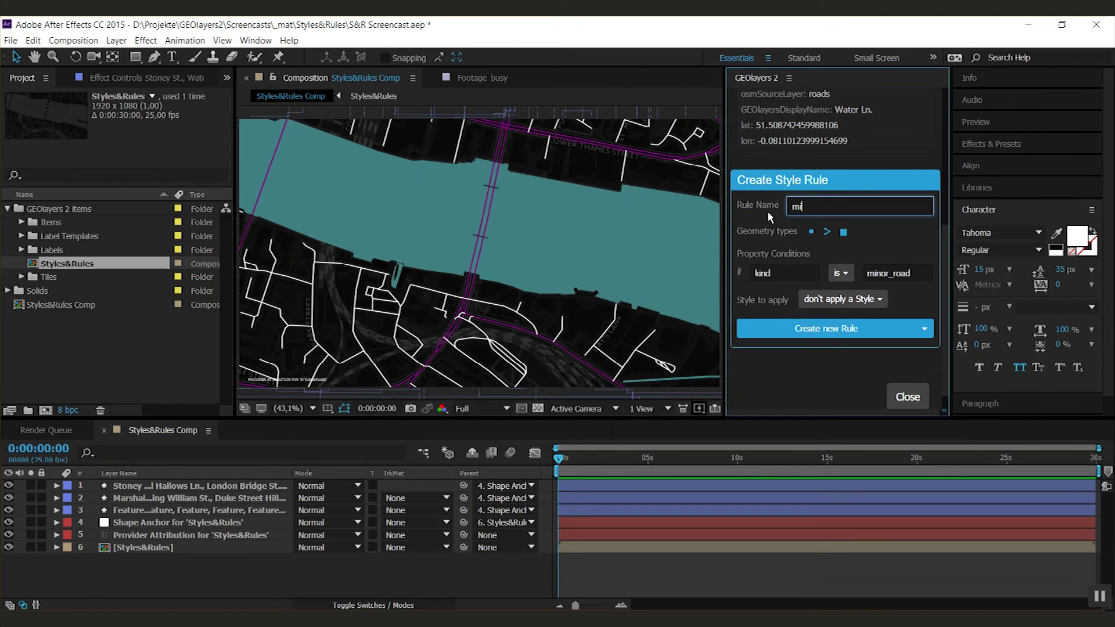
type("nor roads")
left_click(812, 231)
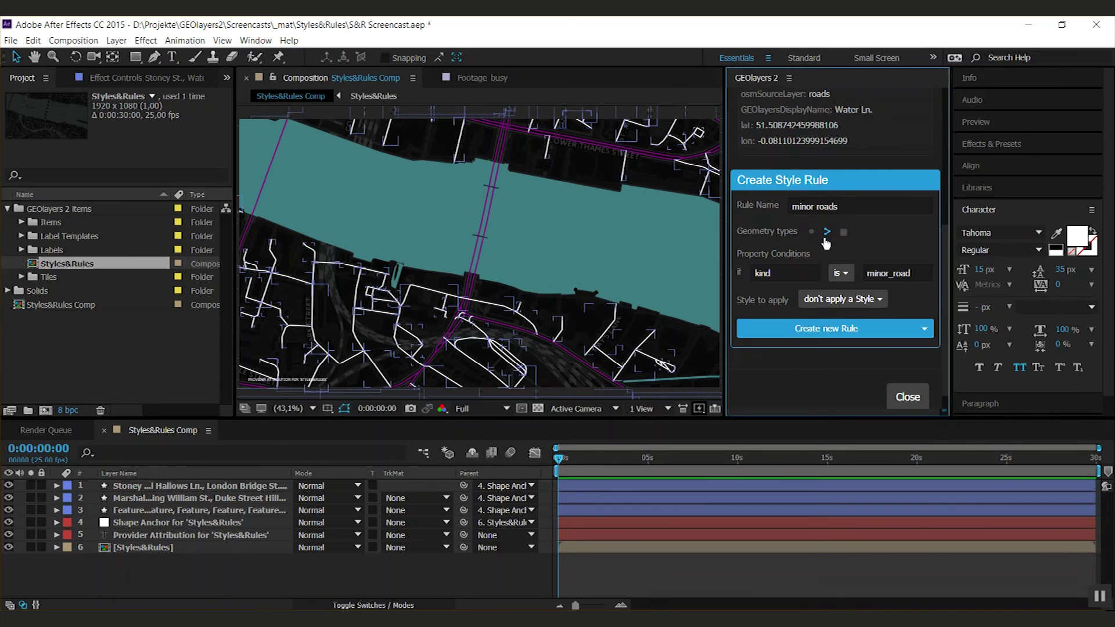
Assign the white border 4px style to the minor roads rule and create the rule
left_click(865, 302)
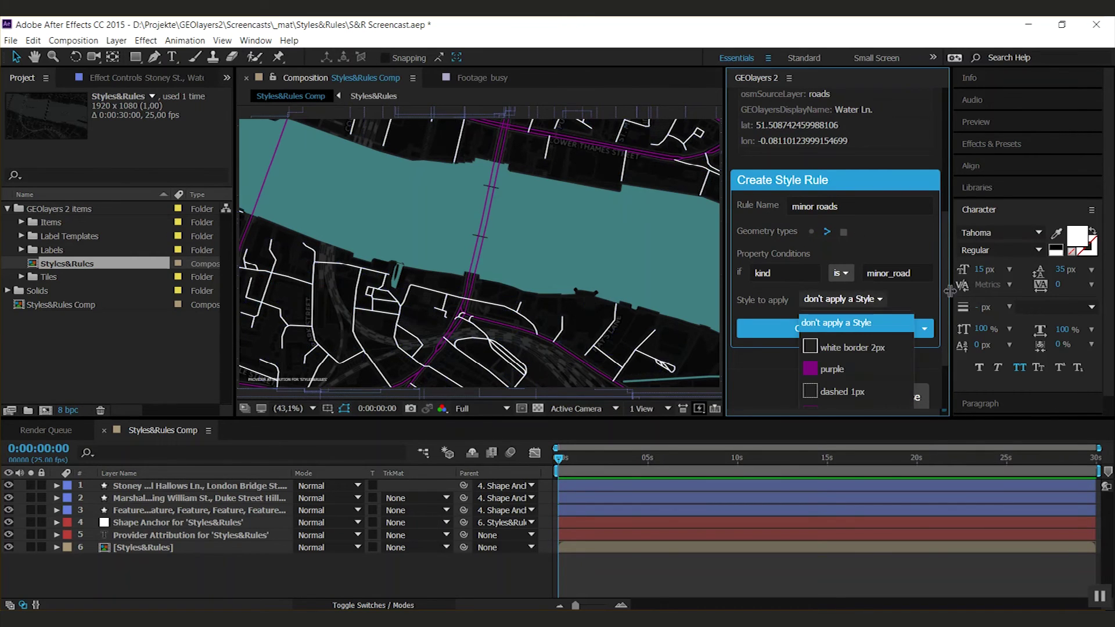
scroll(944, 288, "down", 2)
left_click(878, 372)
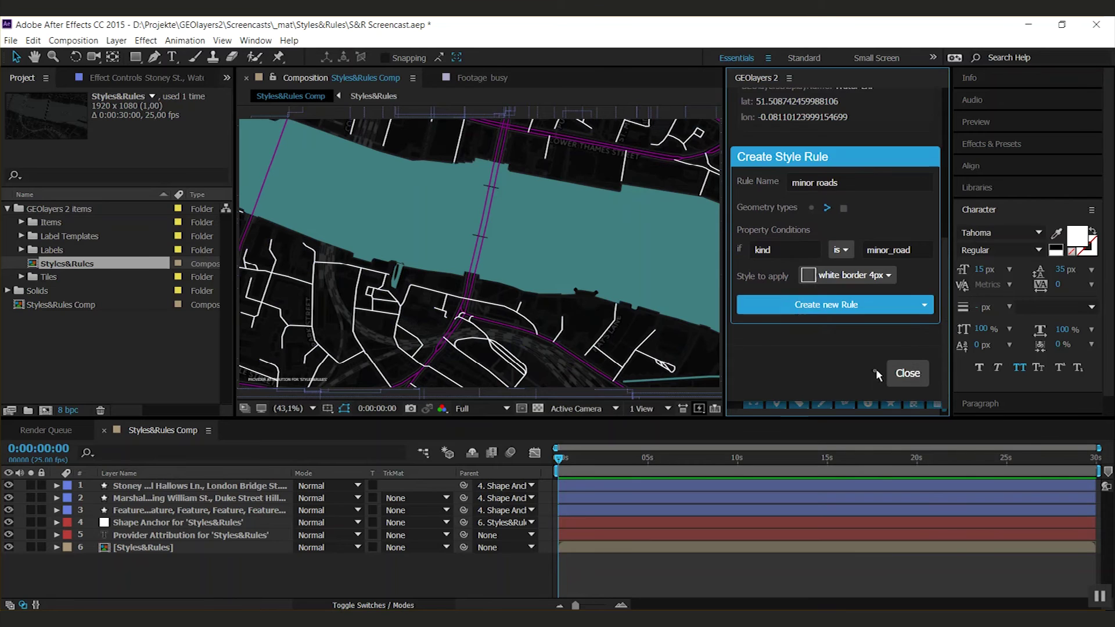
left_click(828, 306)
Start a line-only style rule named roads from Water Ln.'s properties with the condition osmSourceLayer is roads
scroll(824, 378, "up", 4)
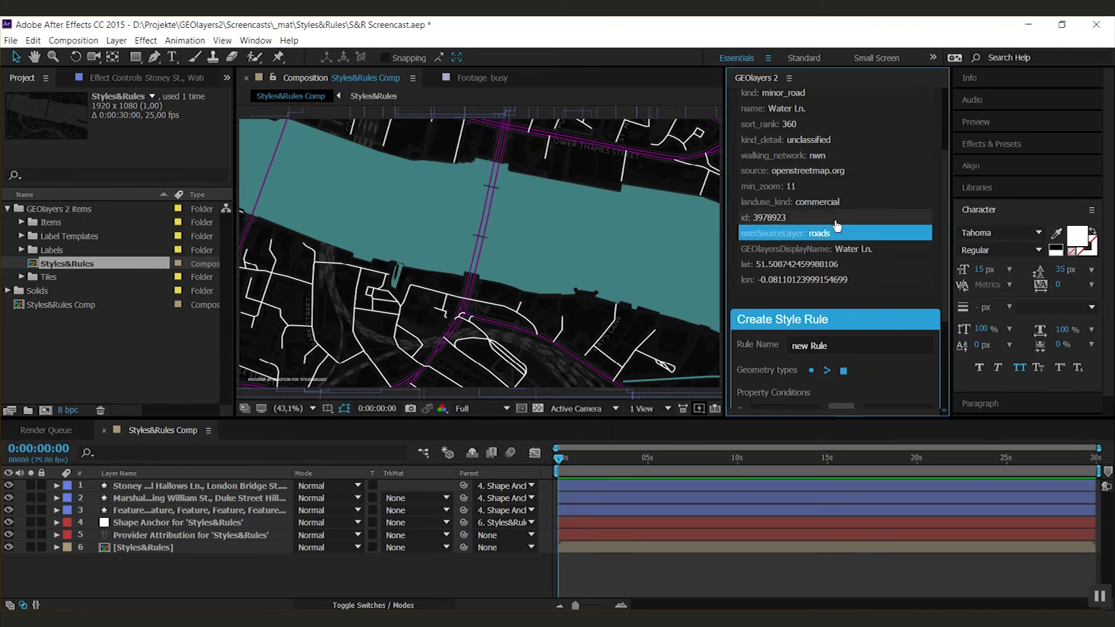
left_click(813, 233)
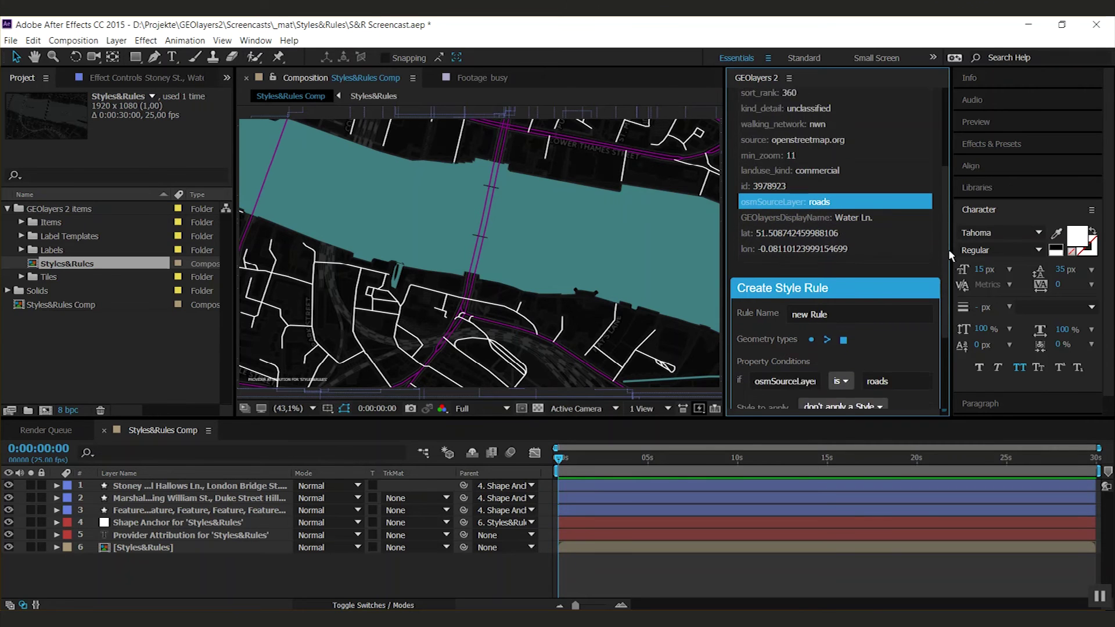
scroll(949, 267, "down", 3)
left_click(769, 218)
type("r")
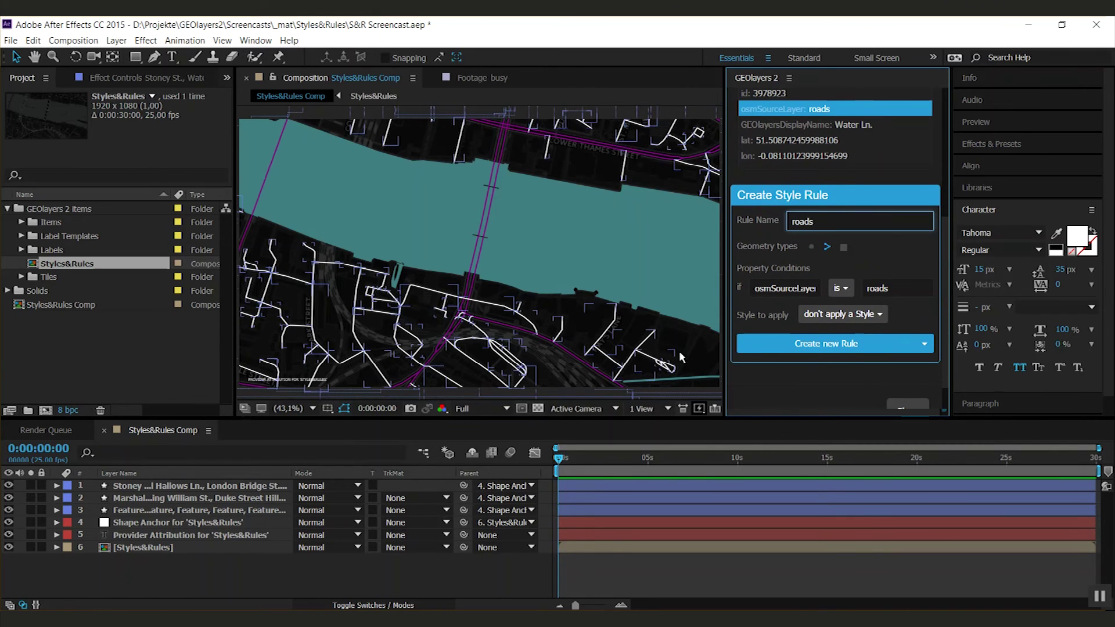
type("oads")
Assign the white border 2px style to the roads rule, create it and close the feature properties
left_click(844, 314)
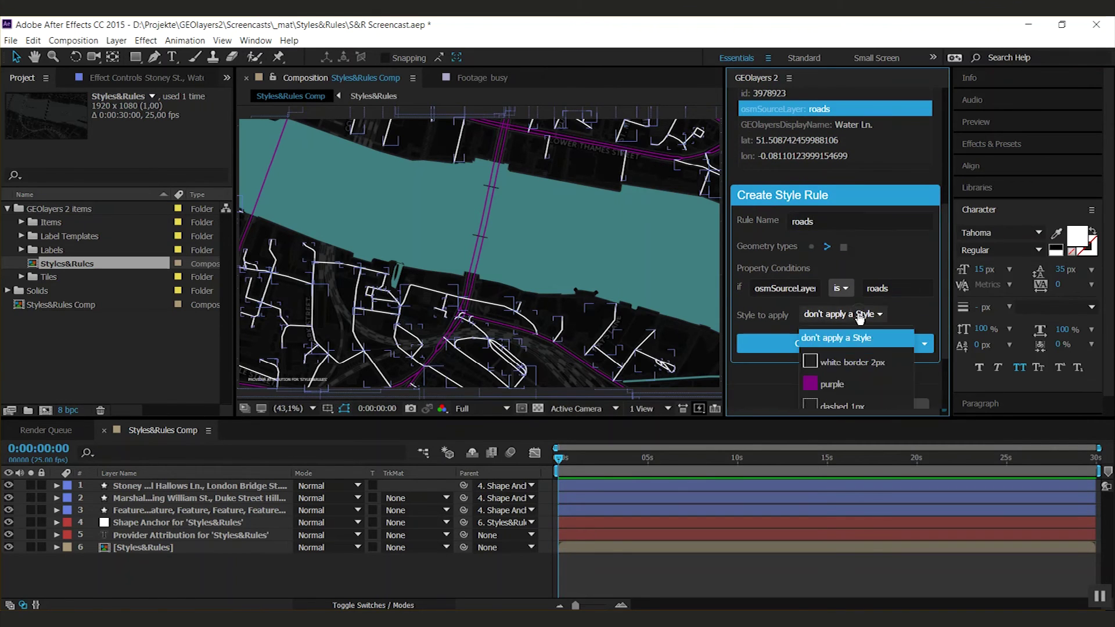
left_click(858, 363)
left_click(821, 347)
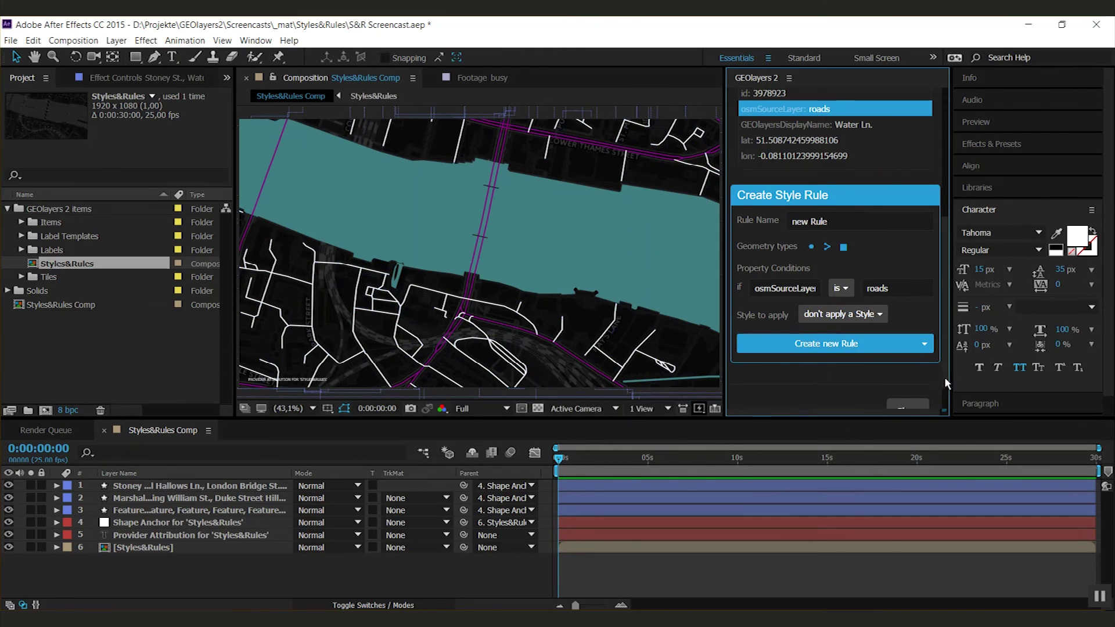
scroll(945, 378, "down", 2)
left_click(908, 346)
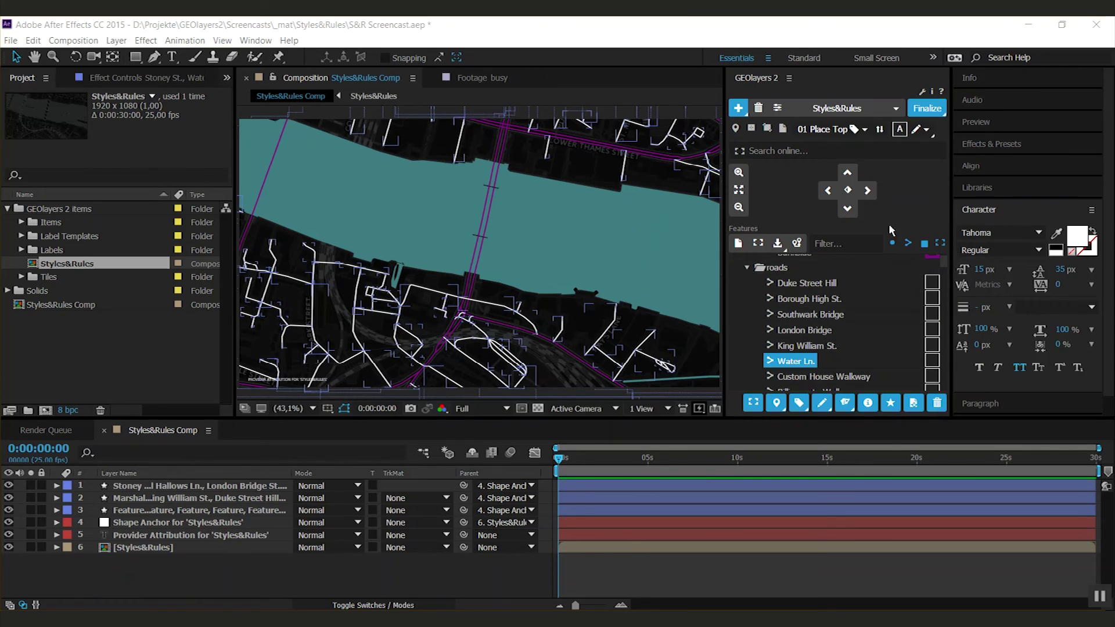
Move the roads rule above the major roads and minor roads rules in the feature style rules, and close the settings
left_click(915, 130)
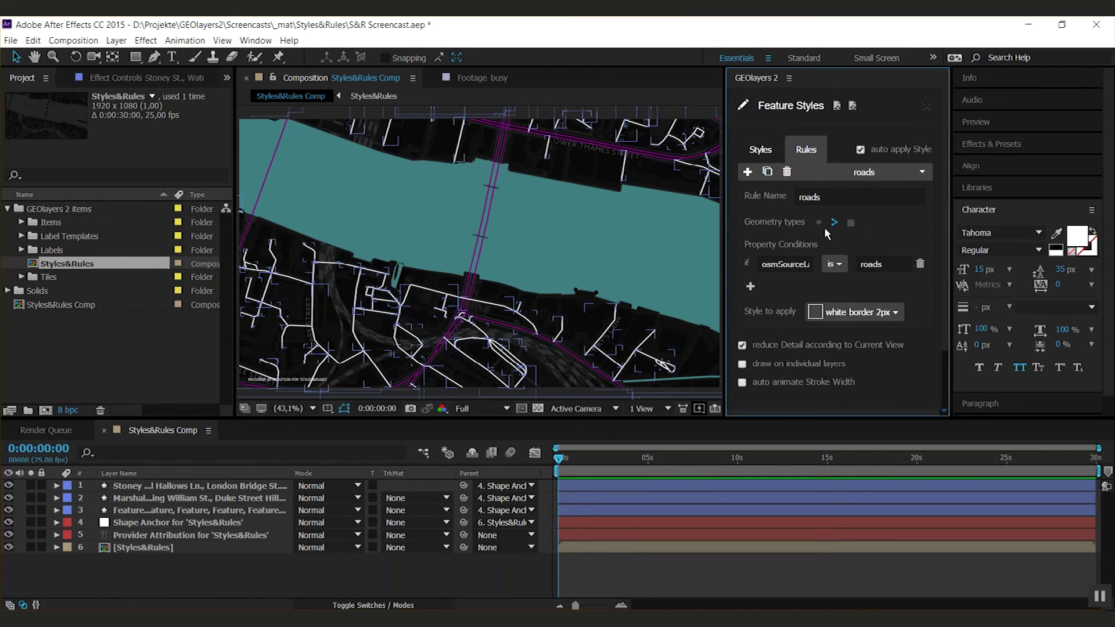
left_click(864, 171)
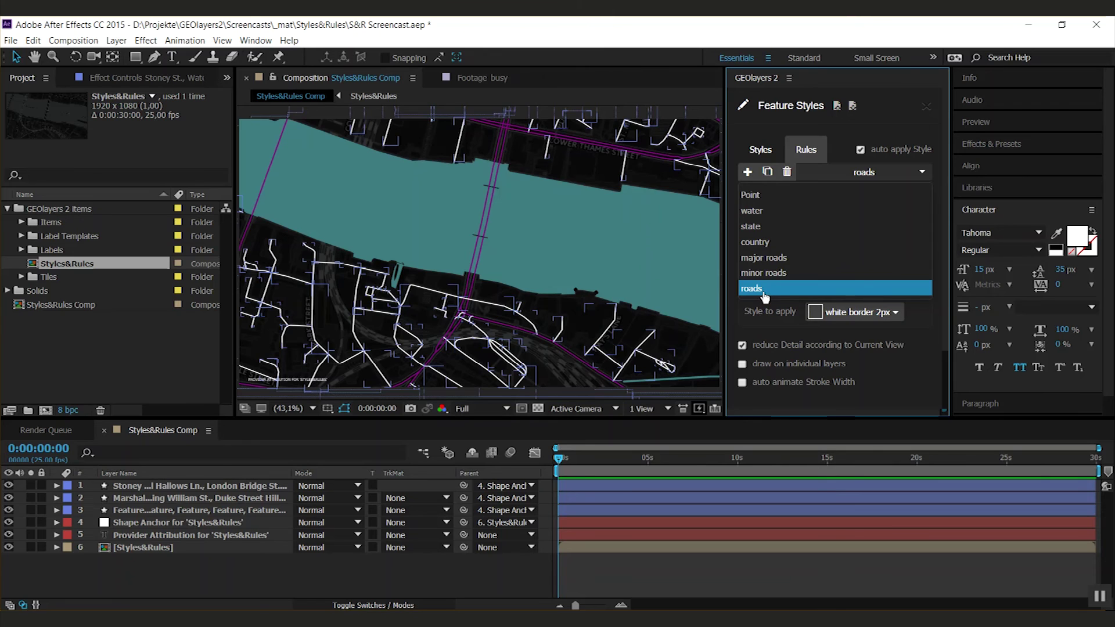
left_click_drag(765, 296, 776, 262)
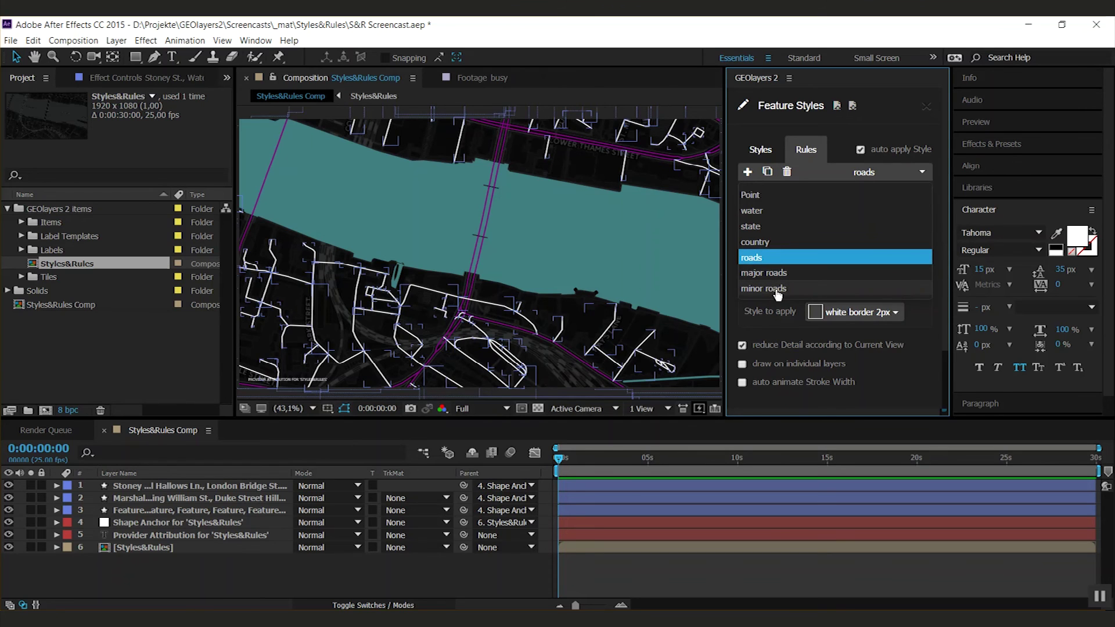
left_click(928, 108)
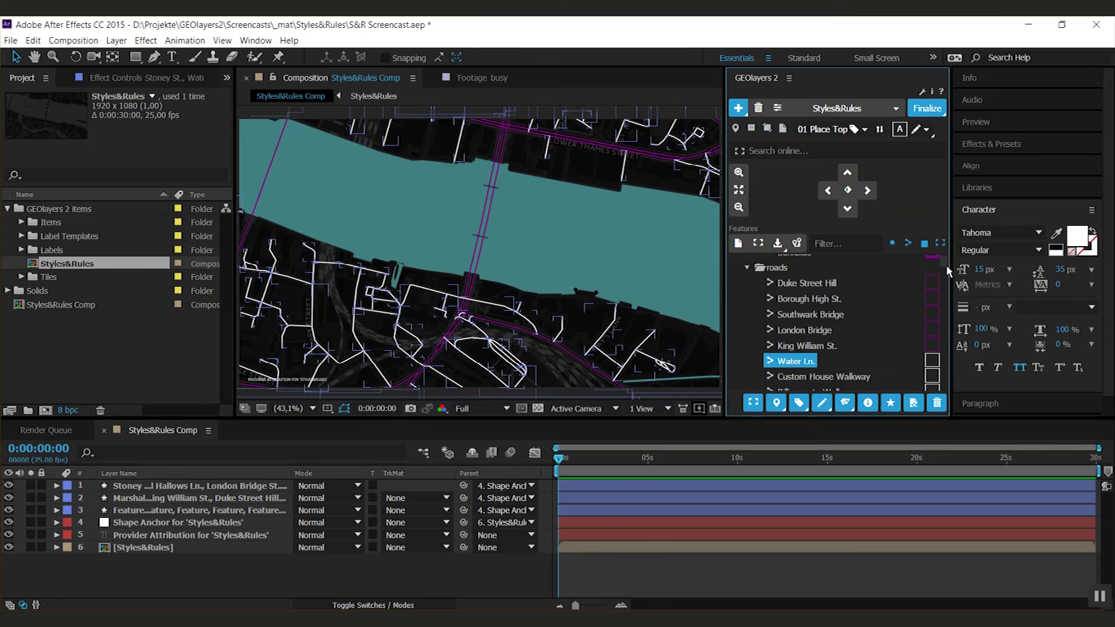
Delete the two existing road shape layers from the Styles&Rules Comp timeline
left_click_drag(944, 263, 942, 292)
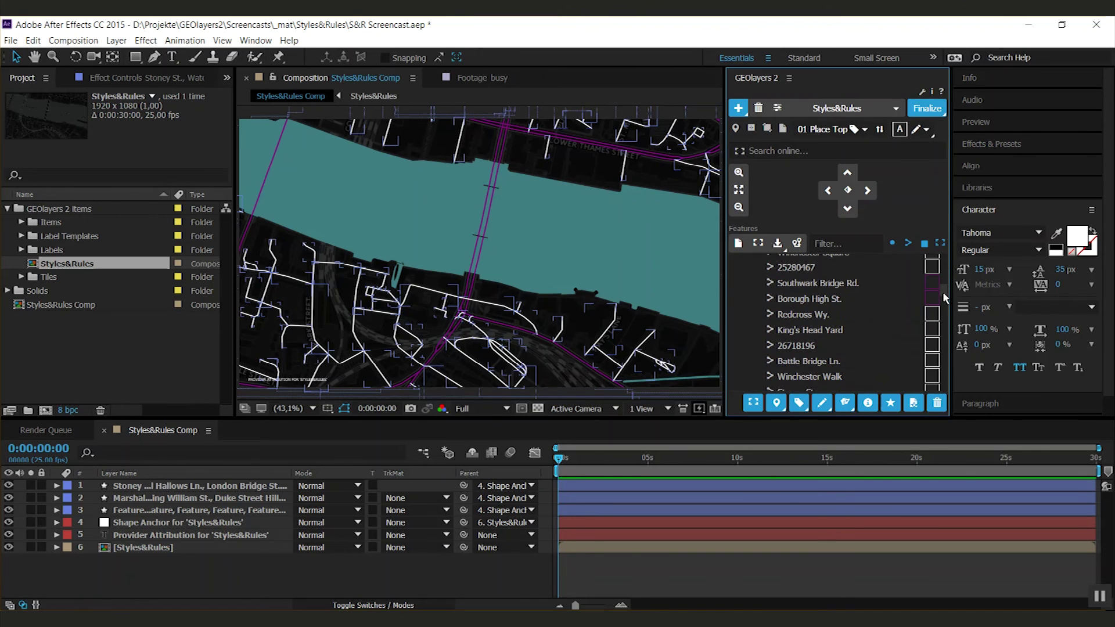
left_click(209, 487)
left_click(215, 499, "shift")
key("Delete")
Draw all features of the roads folder with the automatically applied styles and inspect the map
left_click(782, 301)
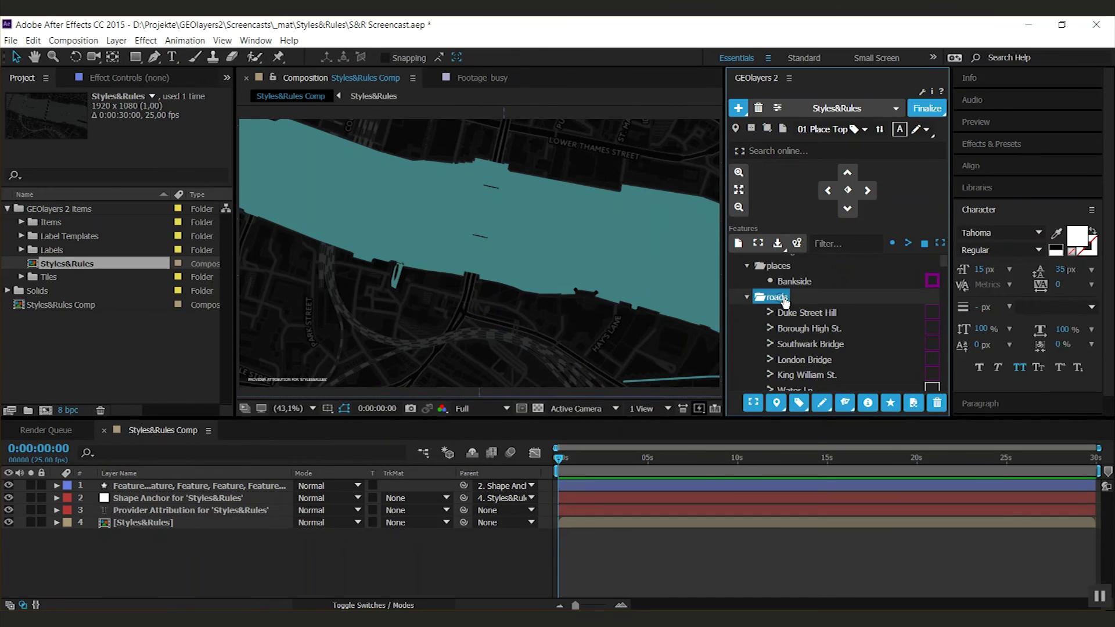
left_click(824, 407)
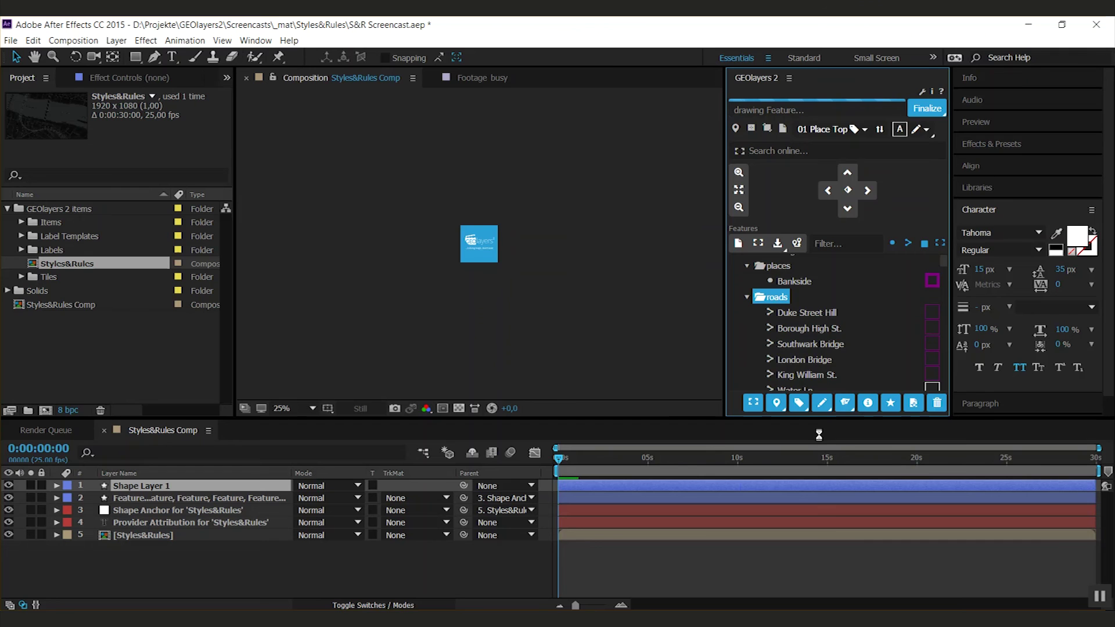
scroll(515, 379, "up", 4)
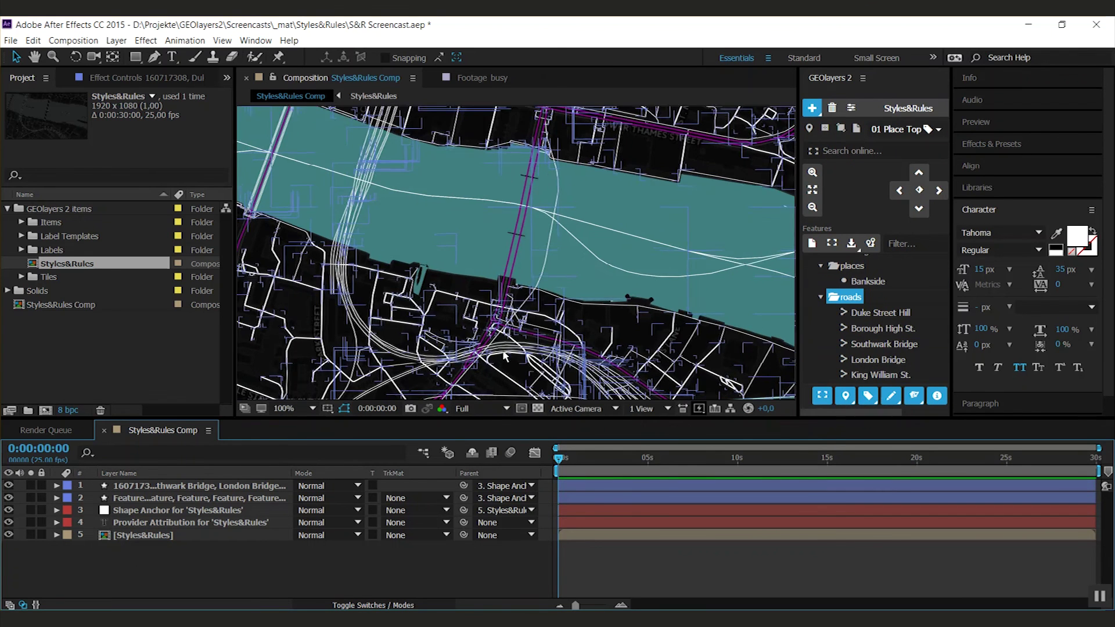
left_click_drag(530, 271, 521, 184)
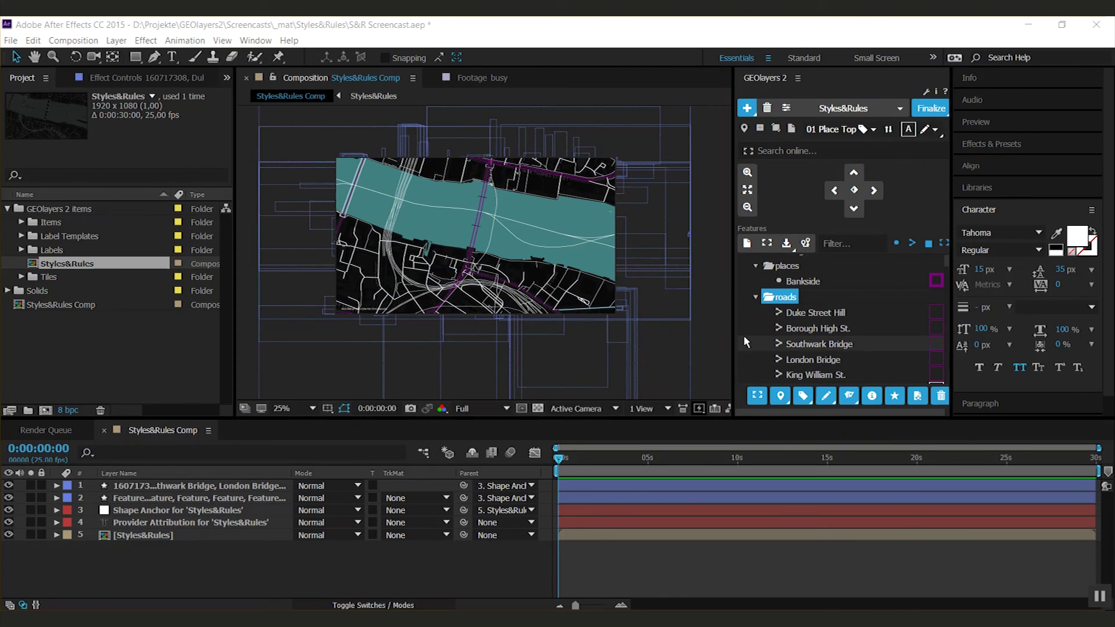
Collapse the roads folder and filter the feature list for bridge
left_click(756, 297)
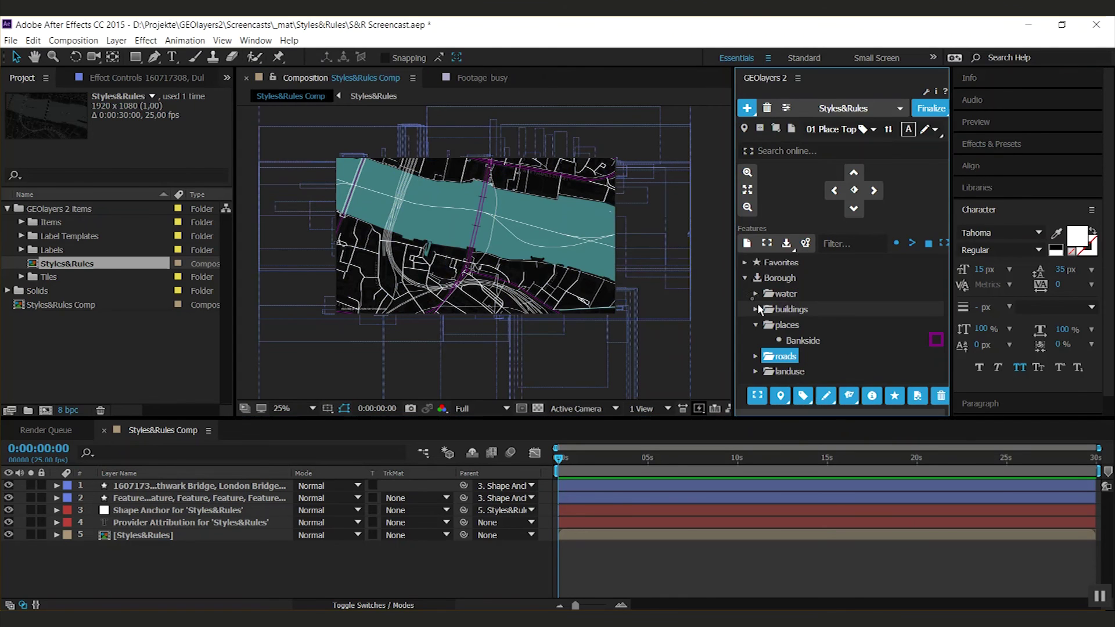
left_click(838, 247)
type("bridge")
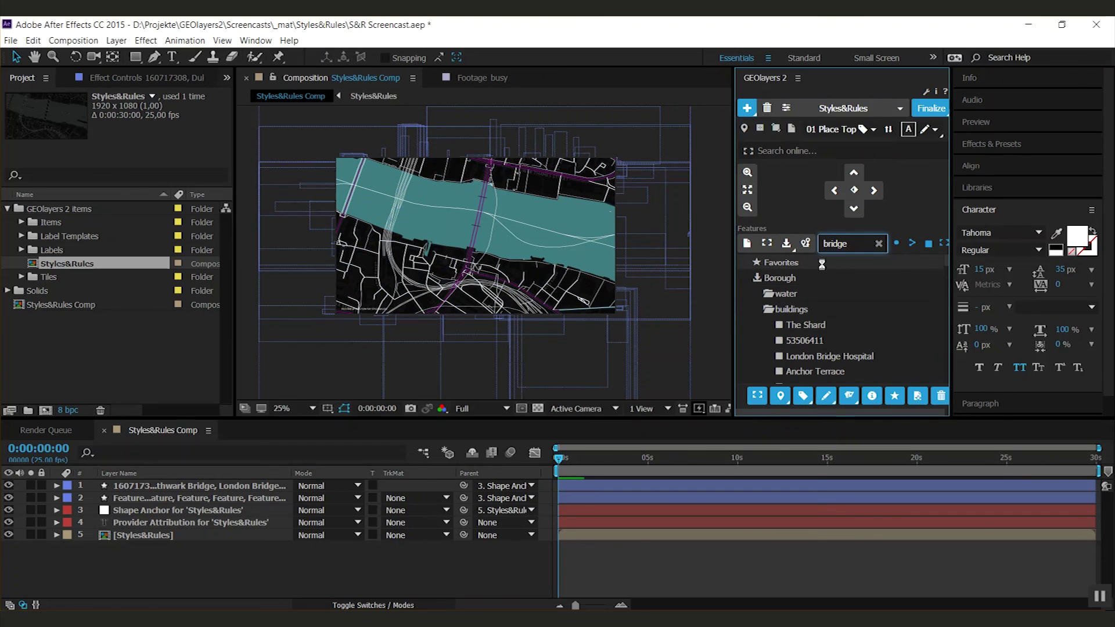
scroll(821, 263, "down", 5)
Apply the purple style to the landuse features from Cannon Street Railway Bridge to London Bridge and draw them
left_click(784, 314)
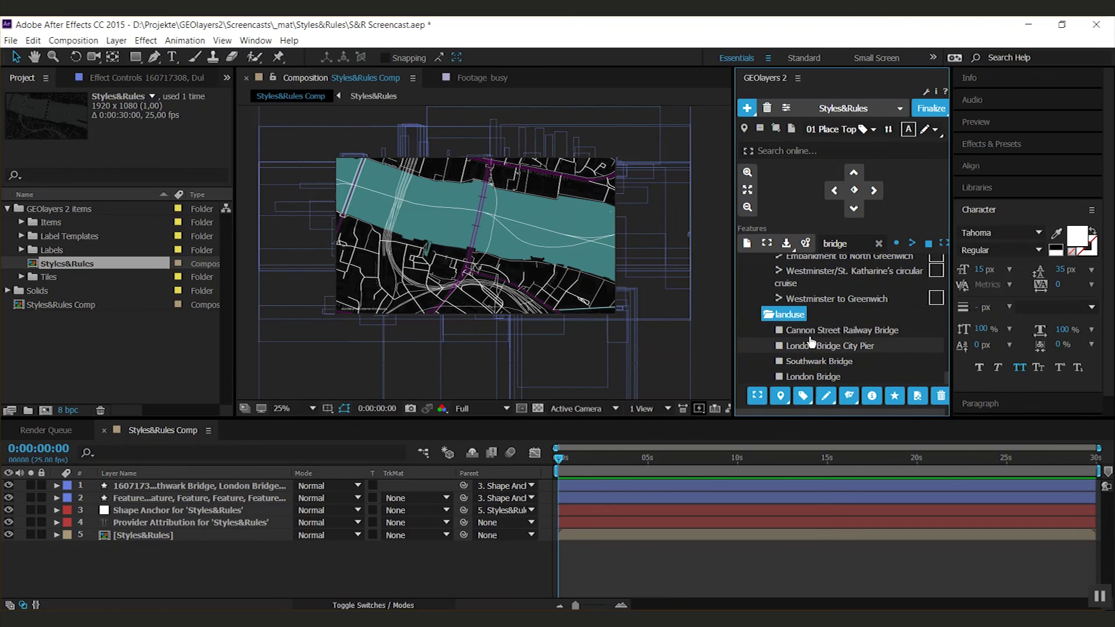
left_click(813, 330)
left_click(807, 376, "shift")
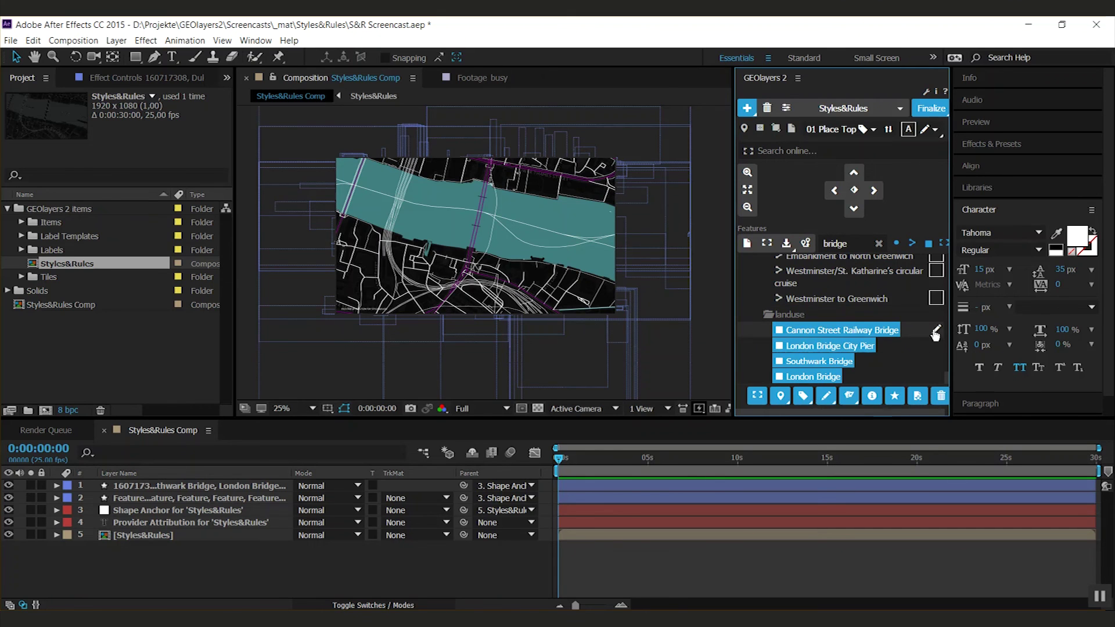
left_click(936, 335)
left_click(812, 336)
left_click(825, 395)
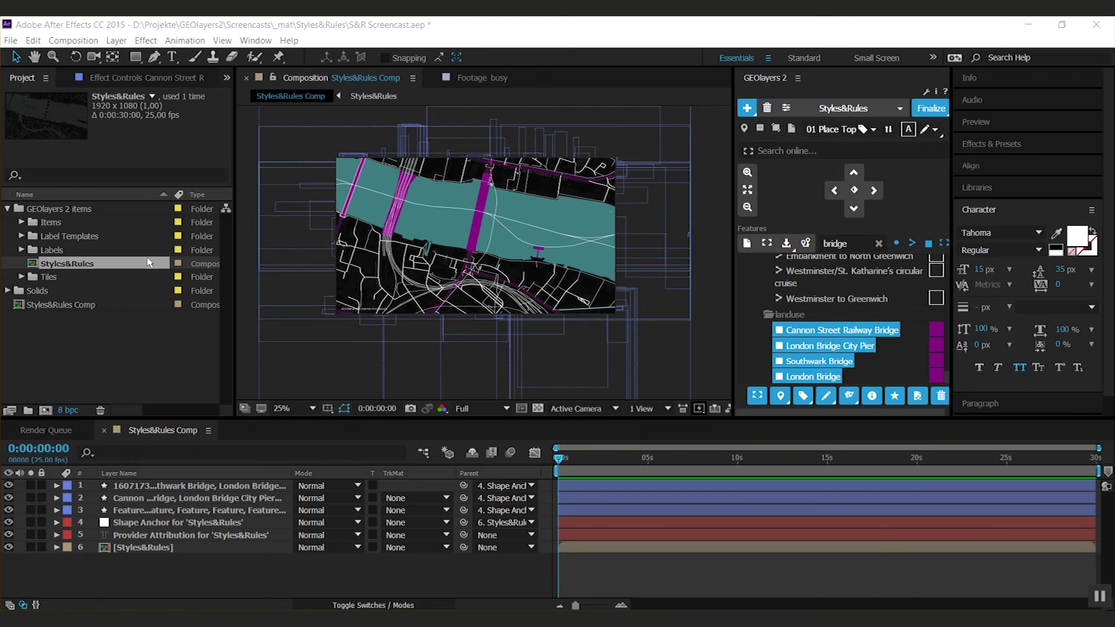
Clear the feature filter and draw the whole buildings folder in the purple style
left_click(878, 244)
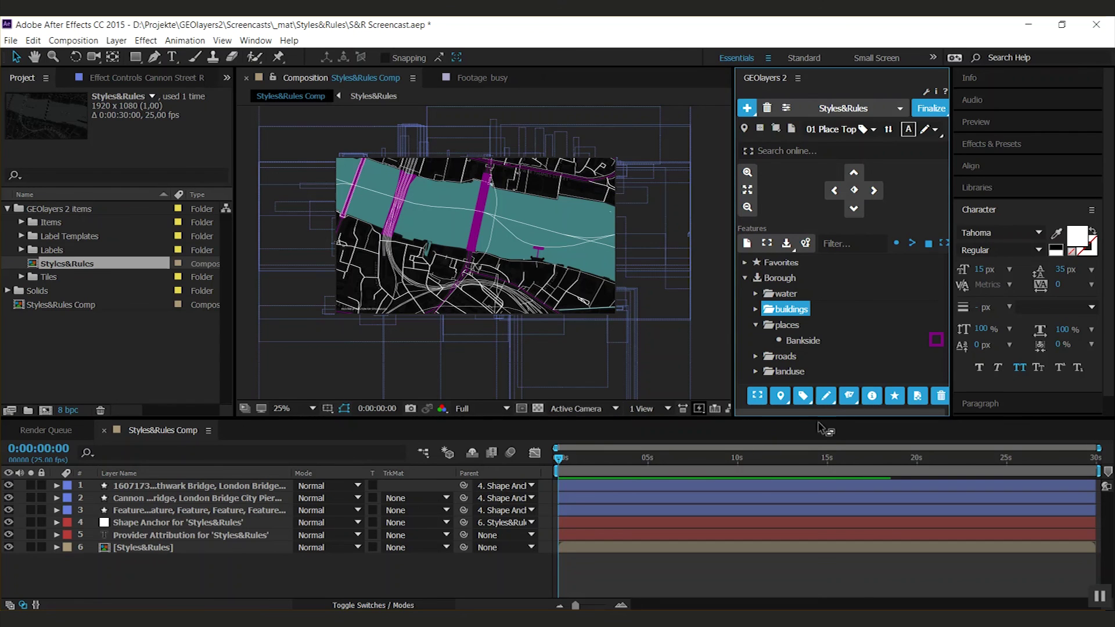
left_click(927, 129)
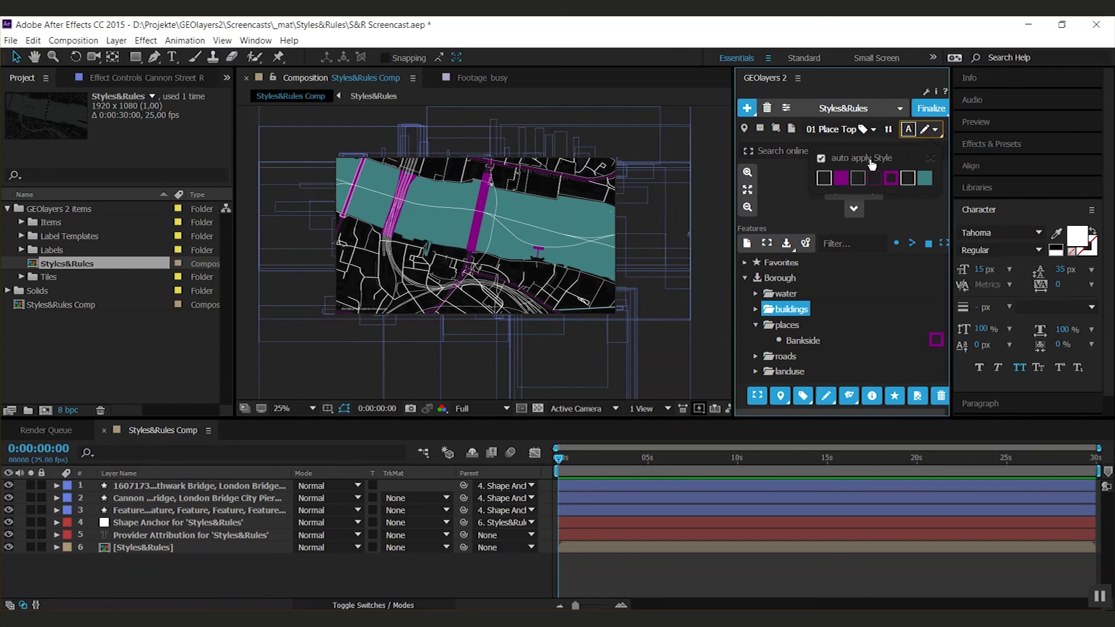
left_click(826, 397)
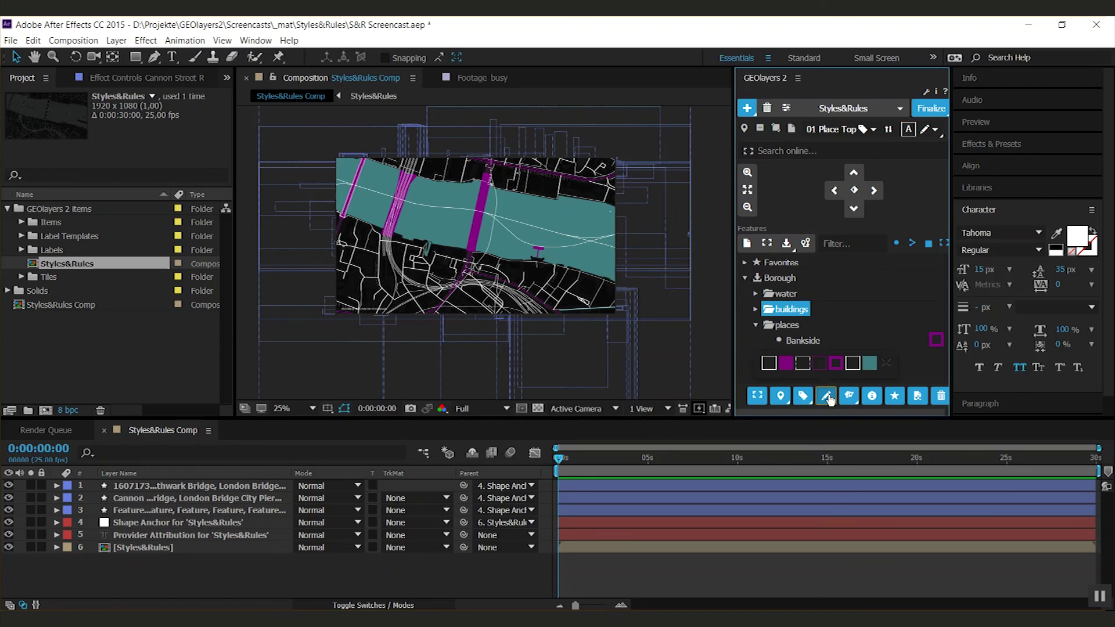
left_click(788, 366)
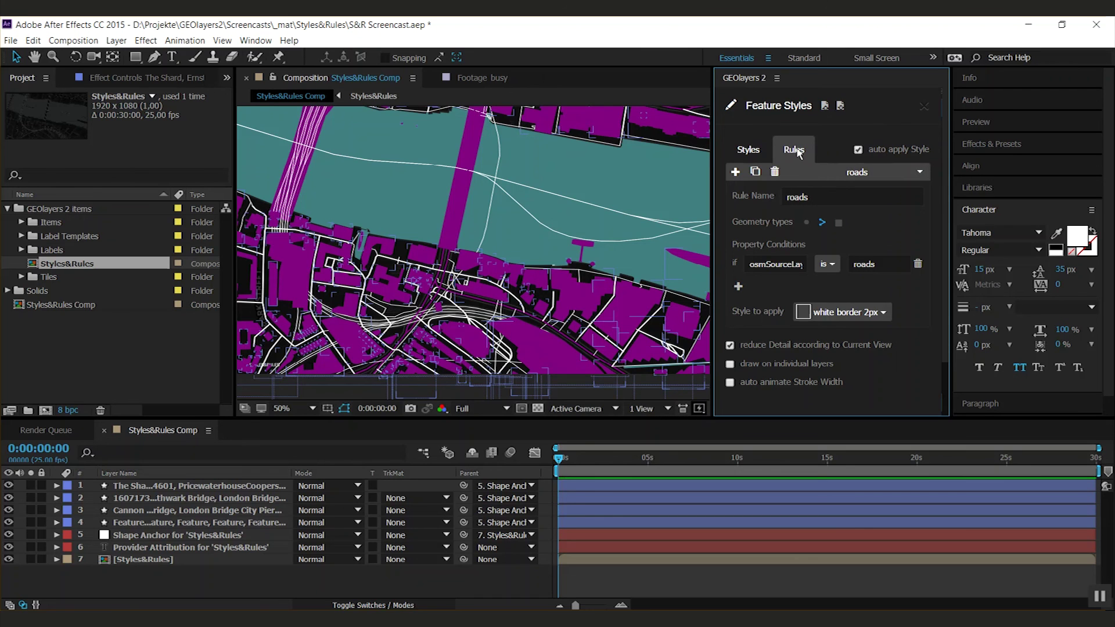
left_click(749, 151)
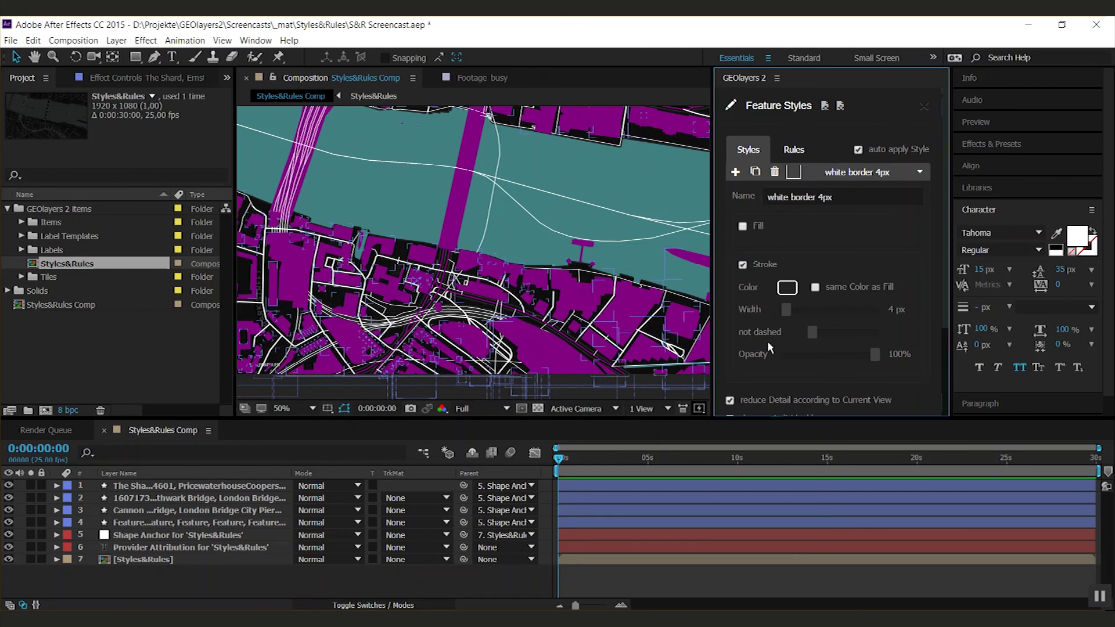
left_click(793, 150)
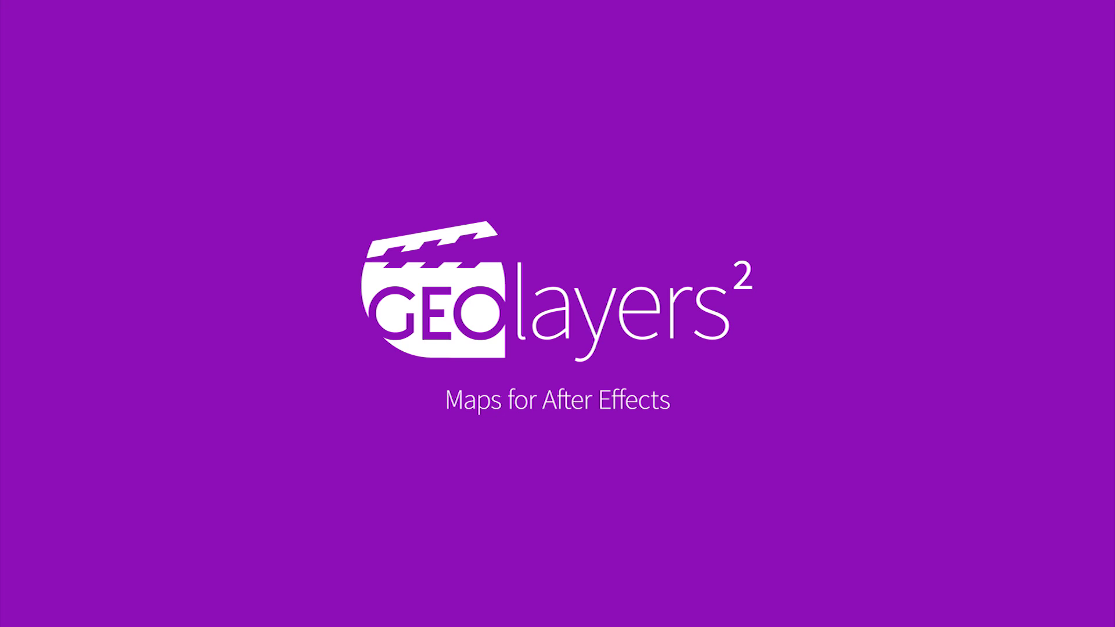